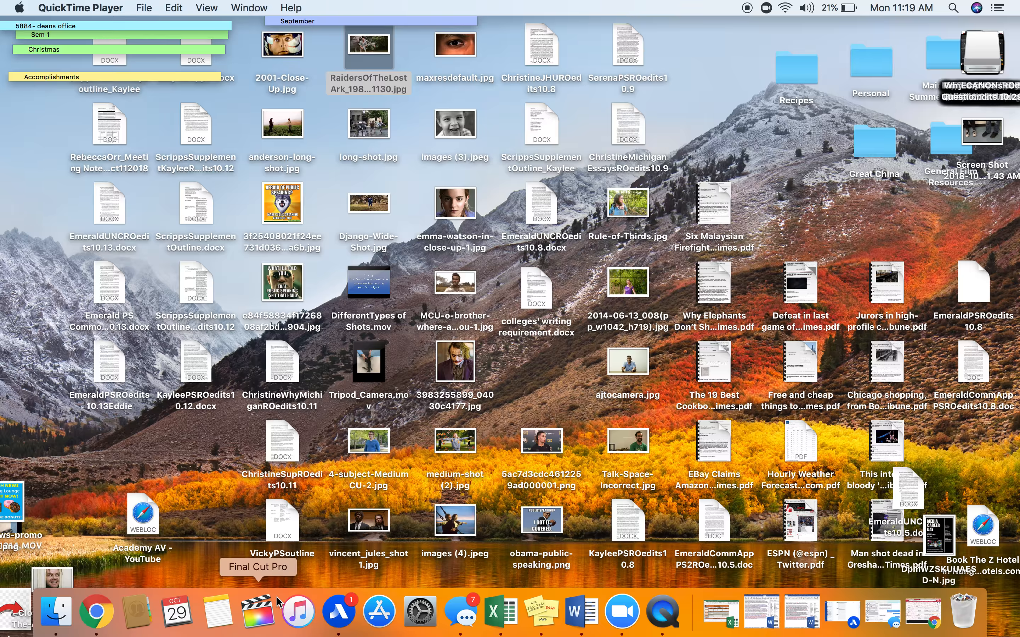
Launch Final Cut Pro from the Applications folder in Finder
{"action": "left_click", "coordinate": [64, 610]}
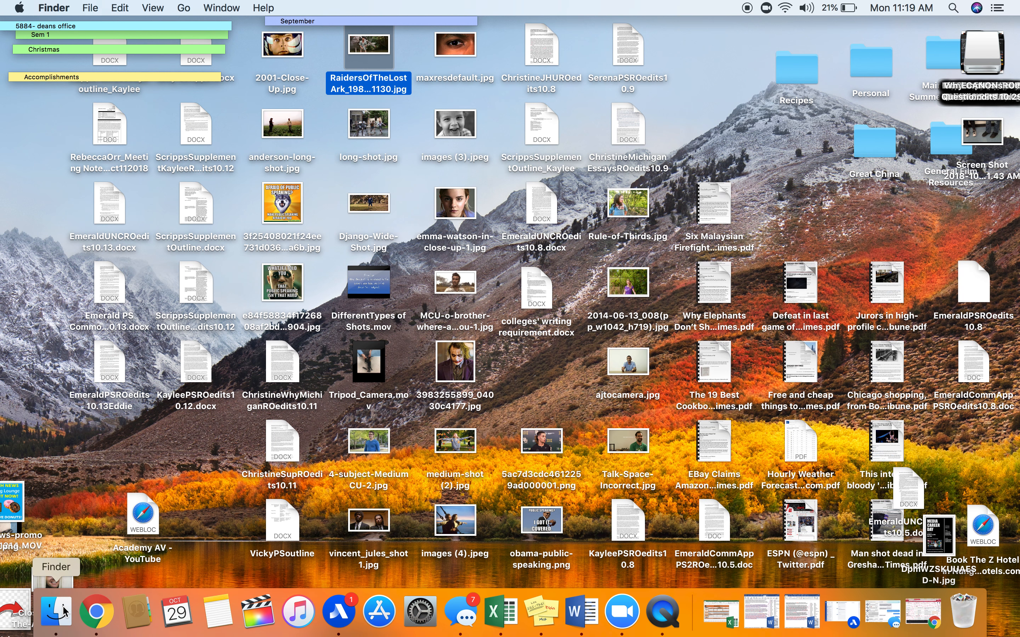
{"action": "left_click", "coordinate": [268, 171]}
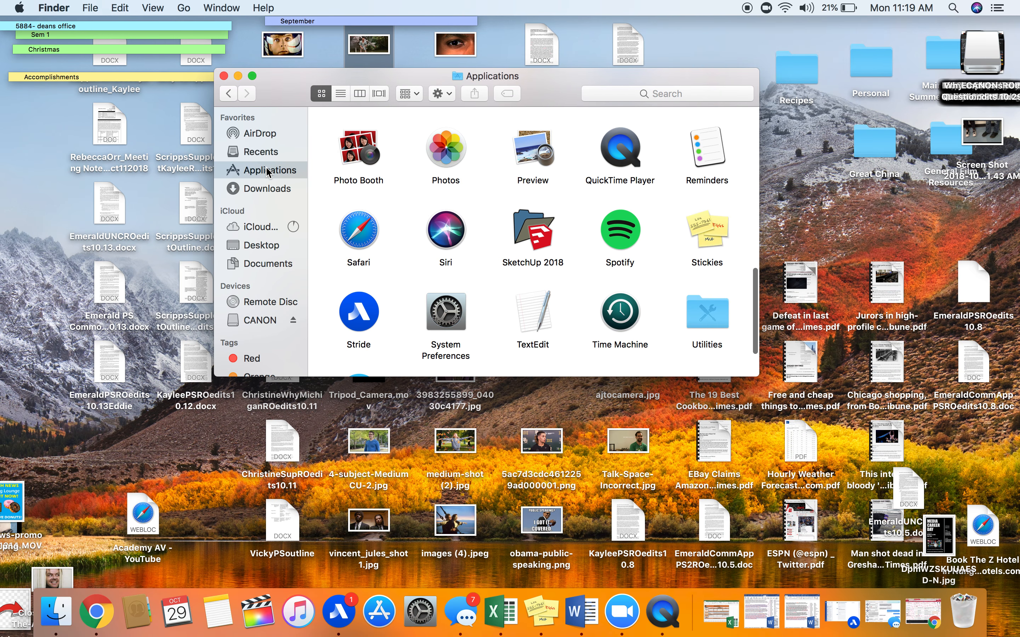
{"action": "scroll", "coordinate": [554, 239], "scroll_direction": "down", "scroll_amount": 2}
{"action": "scroll", "coordinate": [554, 239], "scroll_direction": "up", "scroll_amount": 10}
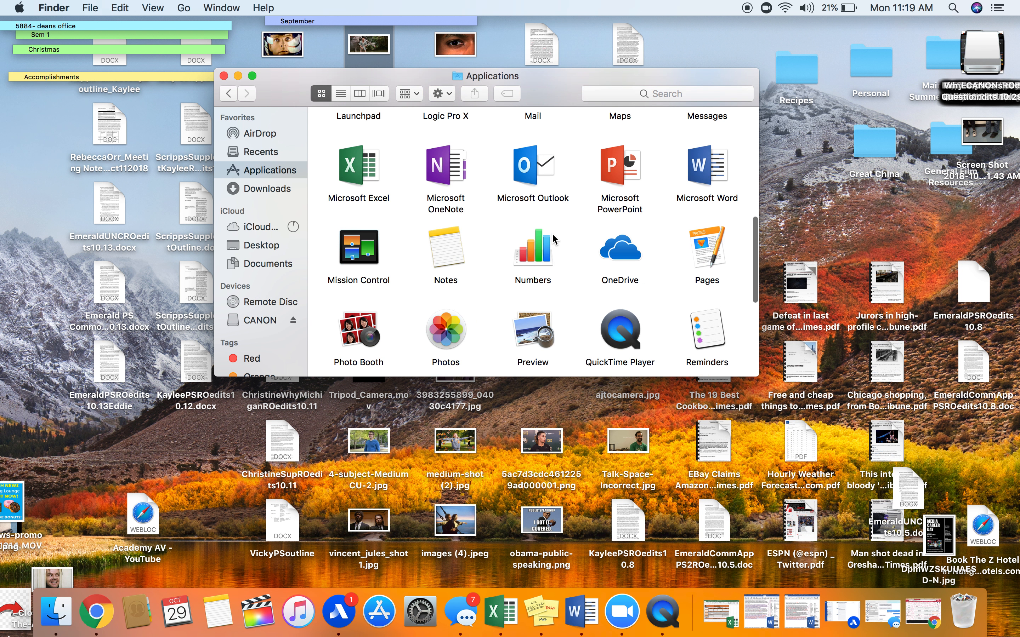
{"action": "scroll", "coordinate": [553, 239], "scroll_direction": "up", "scroll_amount": 3}
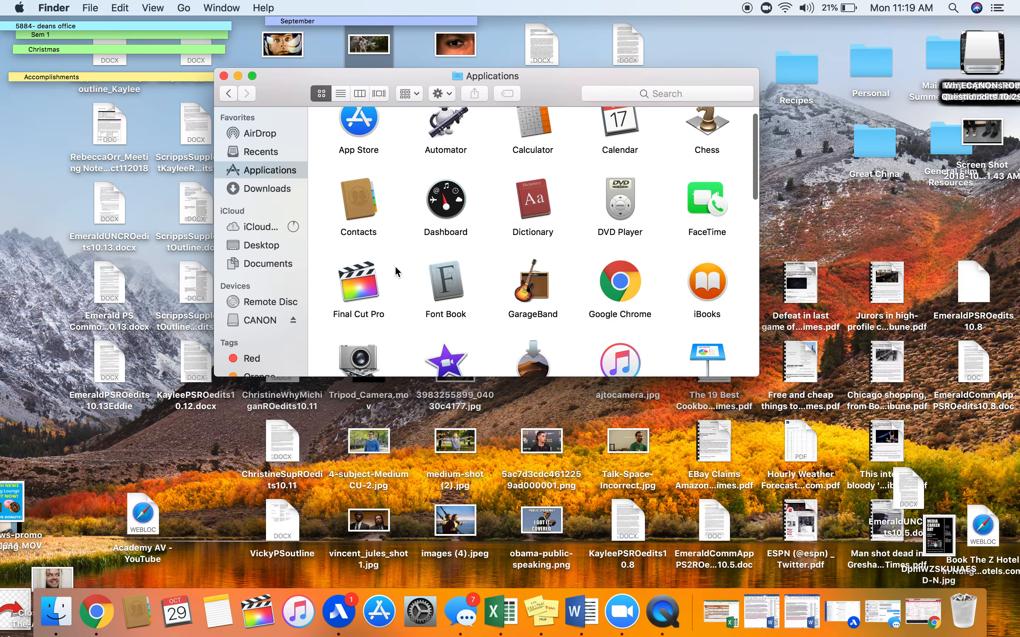
{"action": "double_click", "coordinate": [362, 290]}
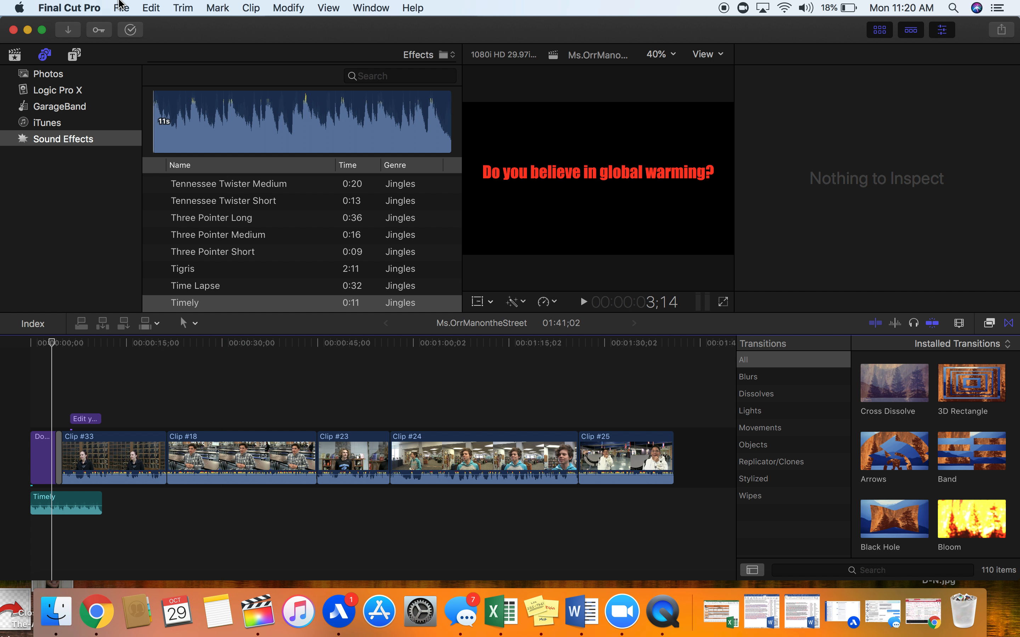
Create a new project in the Man on the Street Footage event, named with the creator's full name followed by _ManontheStreetProject
{"action": "left_click", "coordinate": [121, 8]}
{"action": "mouse_move", "coordinate": [134, 26]}
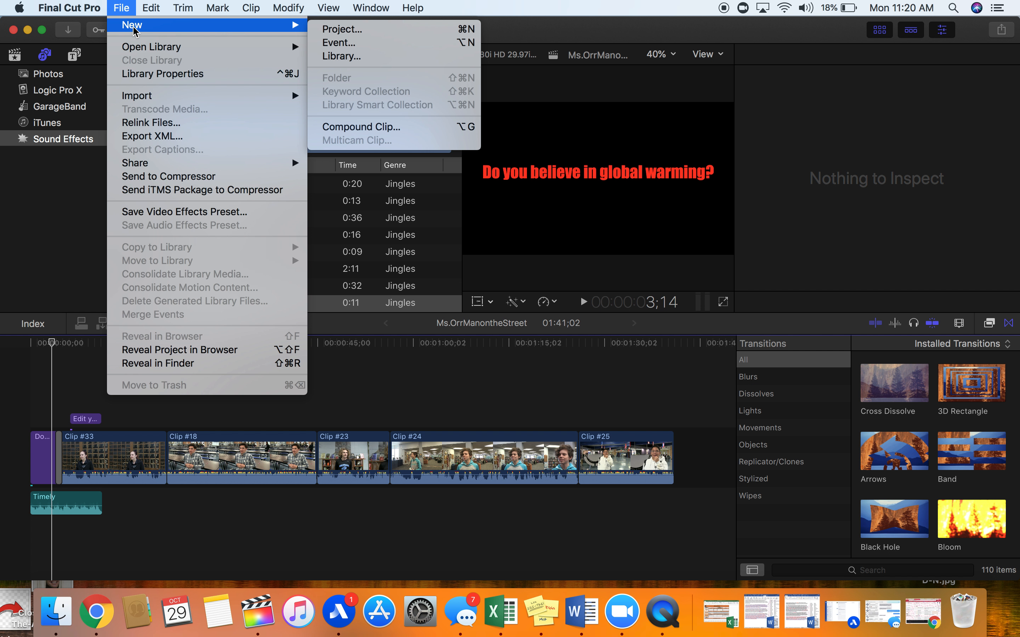
{"action": "left_click", "coordinate": [373, 30]}
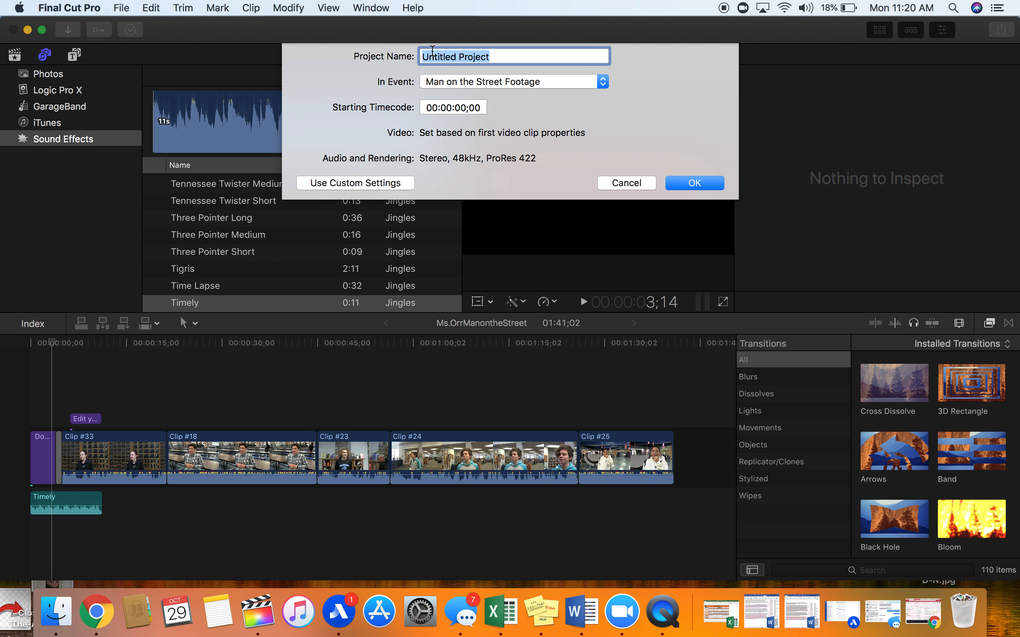
{"action": "type", "text": "RebeccaOrr_ManontheStreet"}
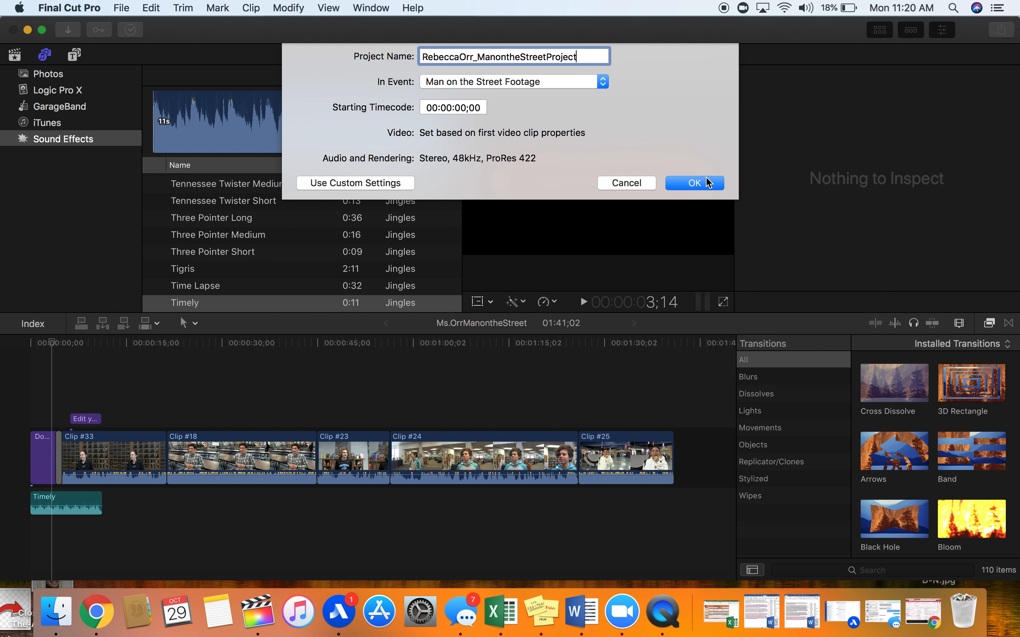
{"action": "left_click", "coordinate": [709, 192]}
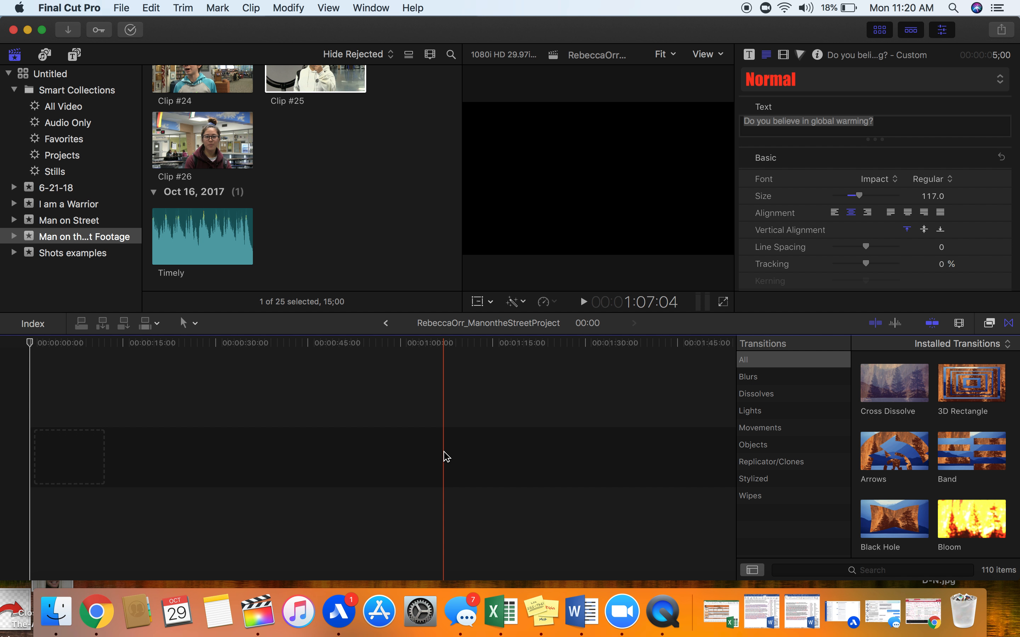
{"action": "left_click", "coordinate": [120, 6]}
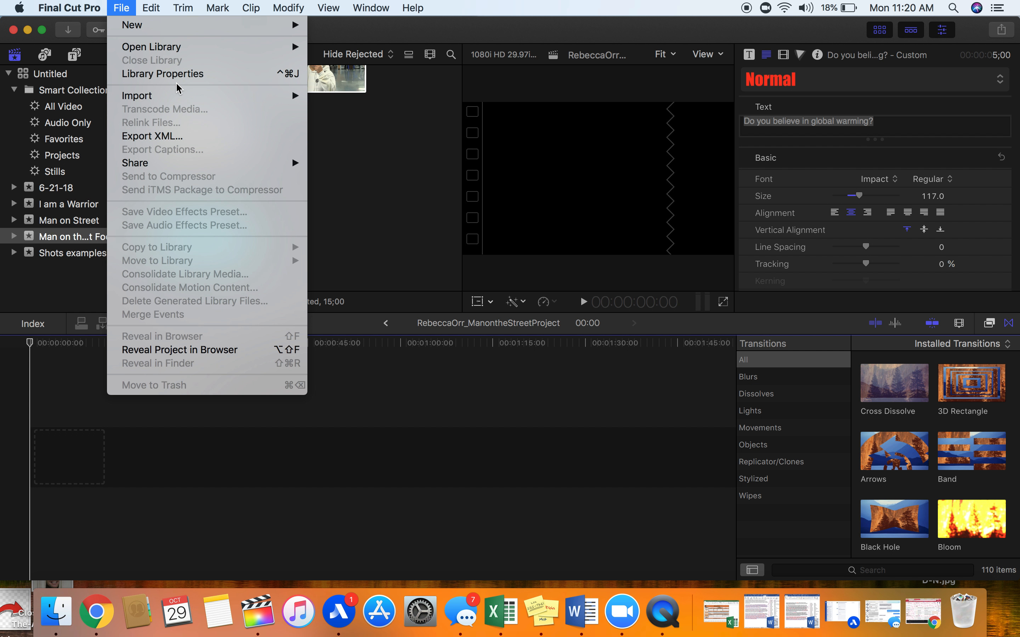
{"action": "mouse_move", "coordinate": [248, 96]}
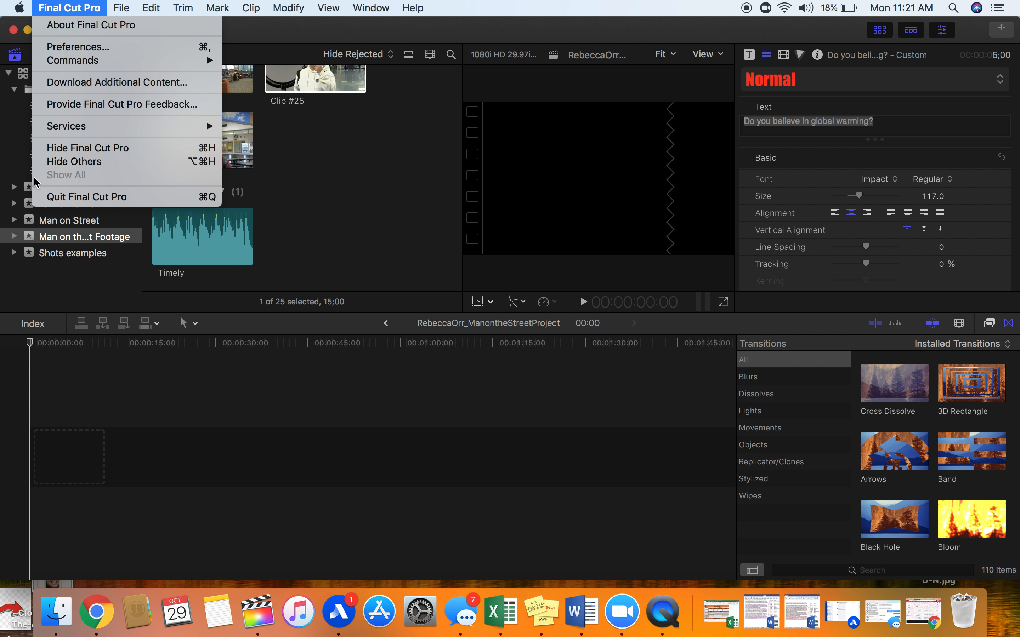
{"action": "left_click", "coordinate": [100, 367]}
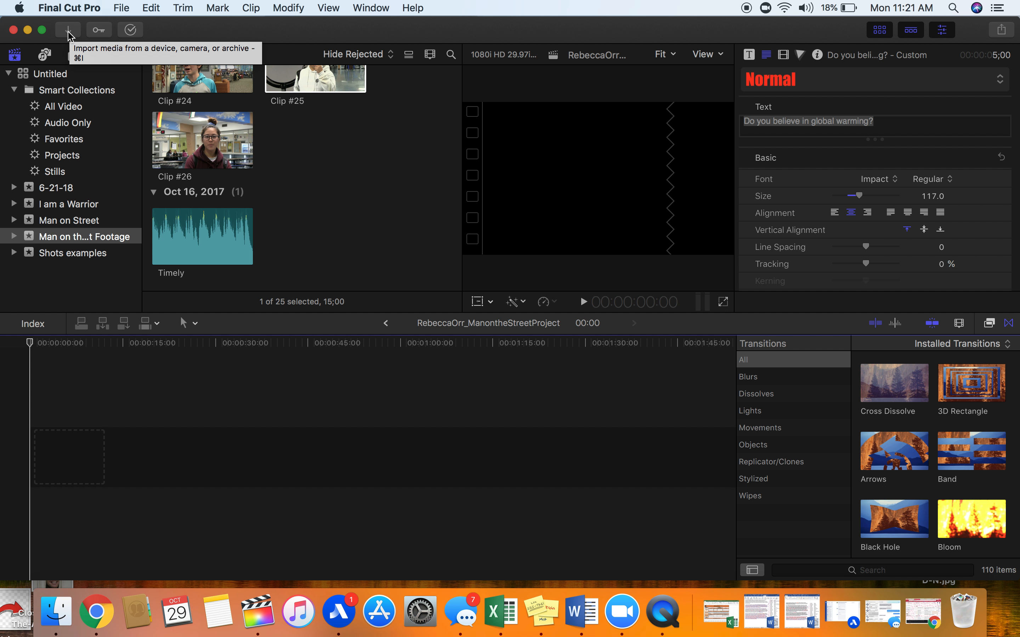
Open the media import window and choose the CANON camera as the source
{"action": "left_click", "coordinate": [120, 7]}
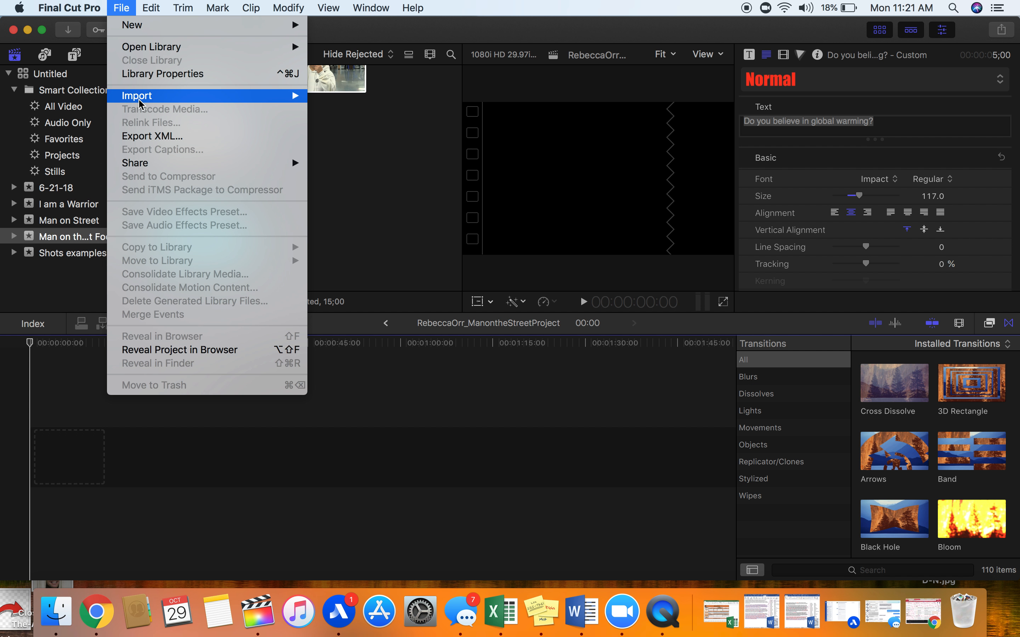
{"action": "mouse_move", "coordinate": [141, 96]}
{"action": "left_click", "coordinate": [335, 99]}
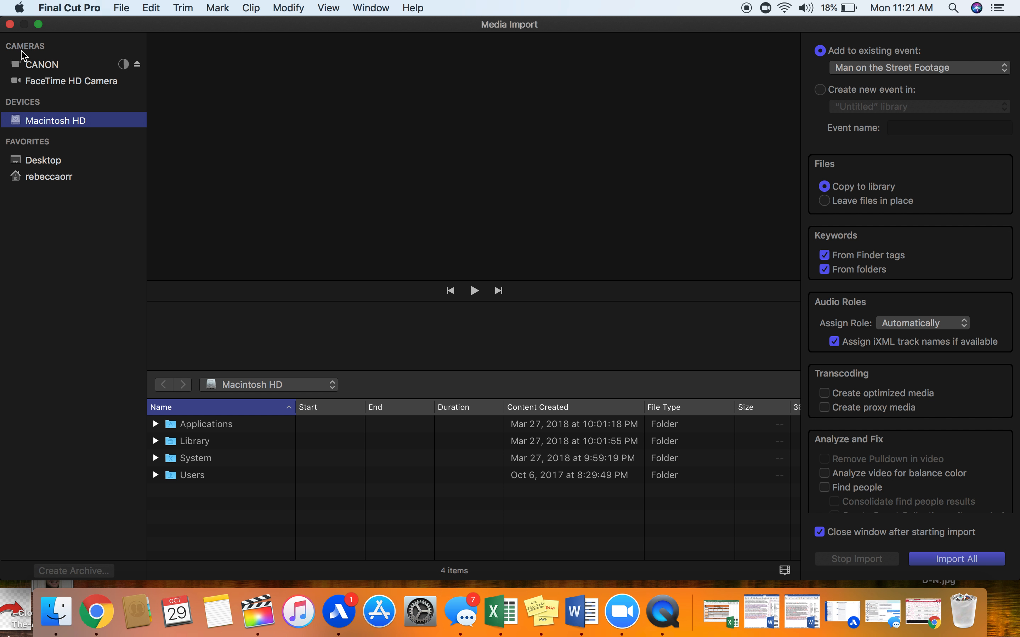
{"action": "left_click", "coordinate": [53, 67]}
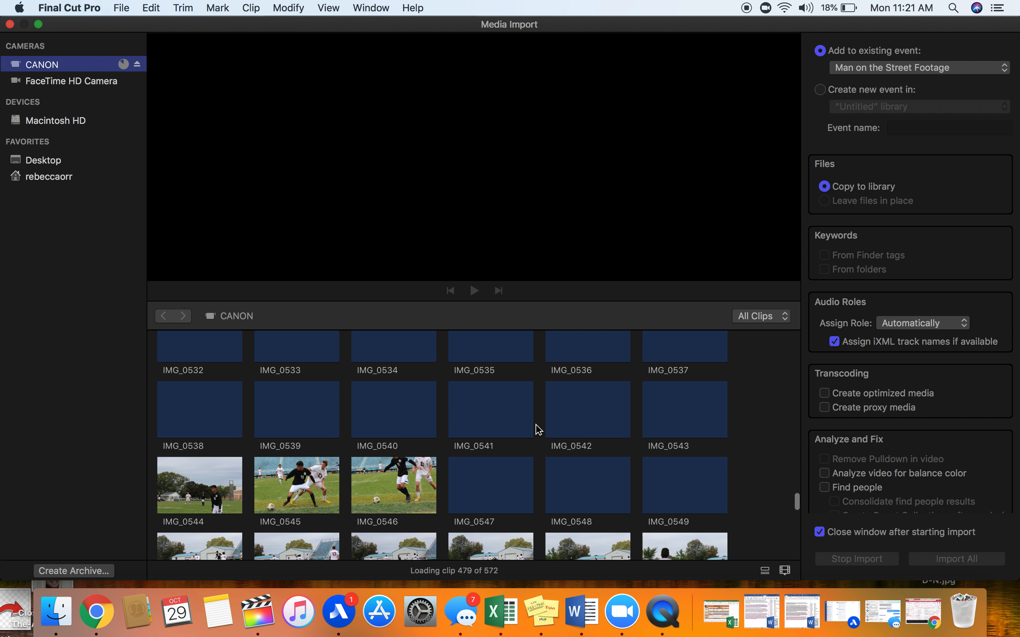
Browse the CANON camera's media back to the first video clips to find the interview footage
{"action": "scroll", "coordinate": [538, 429], "scroll_direction": "up", "scroll_amount": 5}
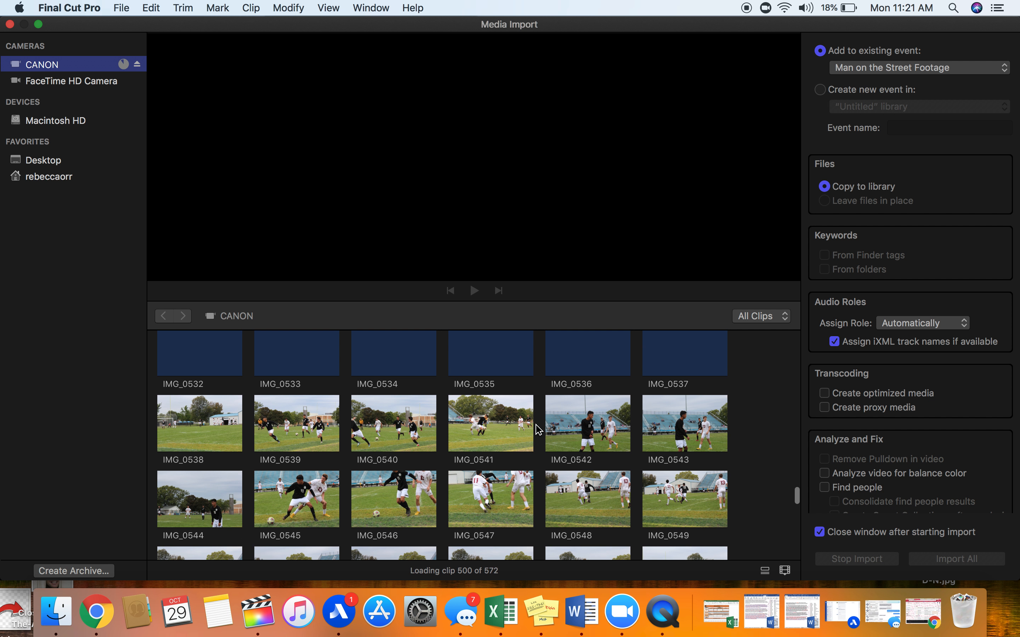
{"action": "scroll", "coordinate": [538, 429], "scroll_direction": "up", "scroll_amount": 3}
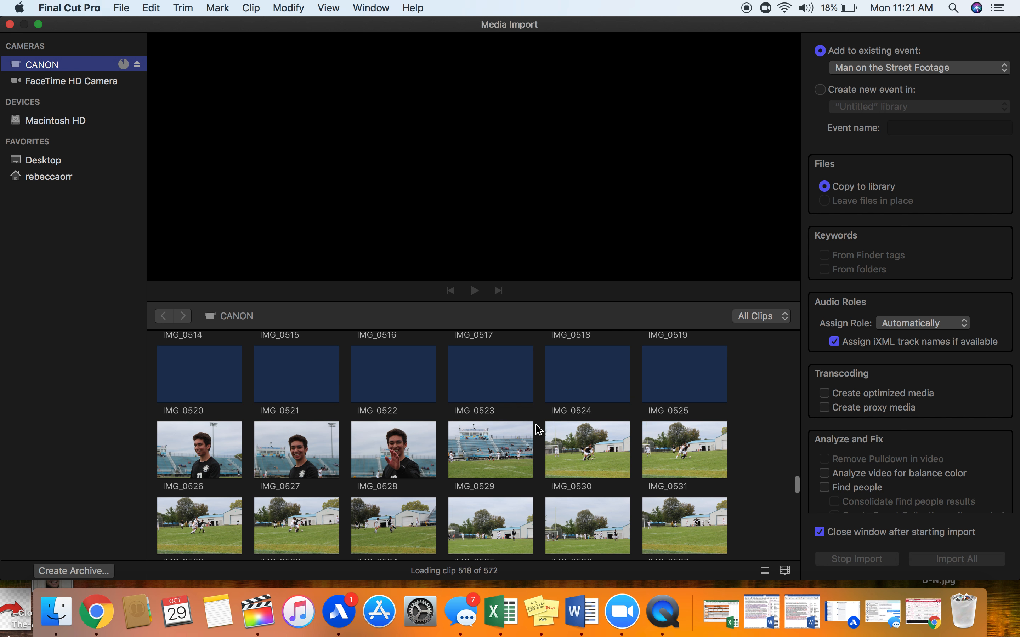
{"action": "scroll", "coordinate": [538, 429], "scroll_direction": "up", "scroll_amount": 4}
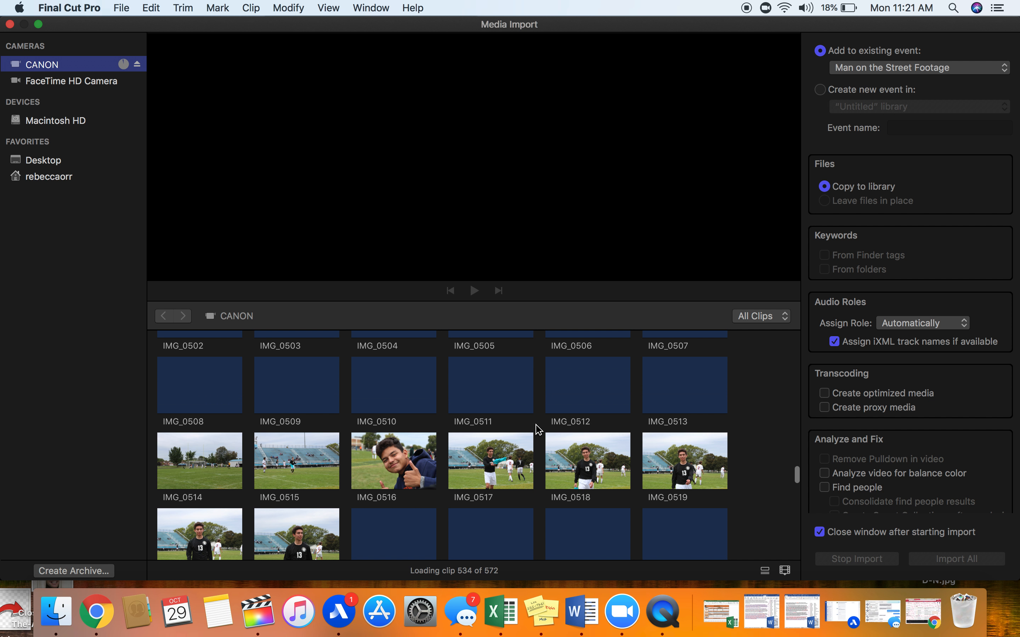
{"action": "scroll", "coordinate": [539, 429], "scroll_direction": "down", "scroll_amount": 2}
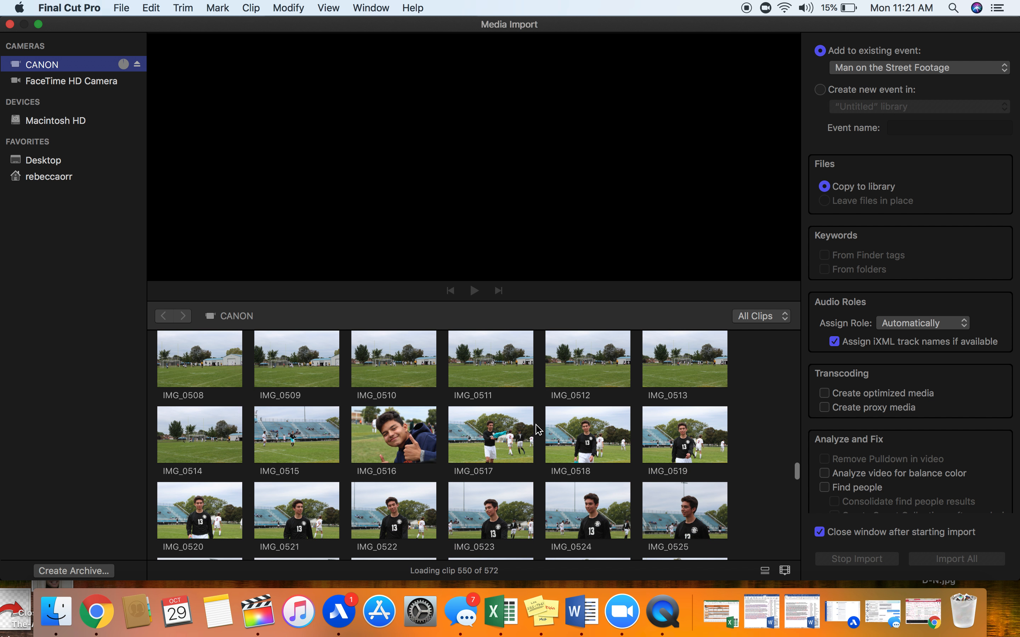
{"action": "scroll", "coordinate": [539, 430], "scroll_direction": "up", "scroll_amount": 3}
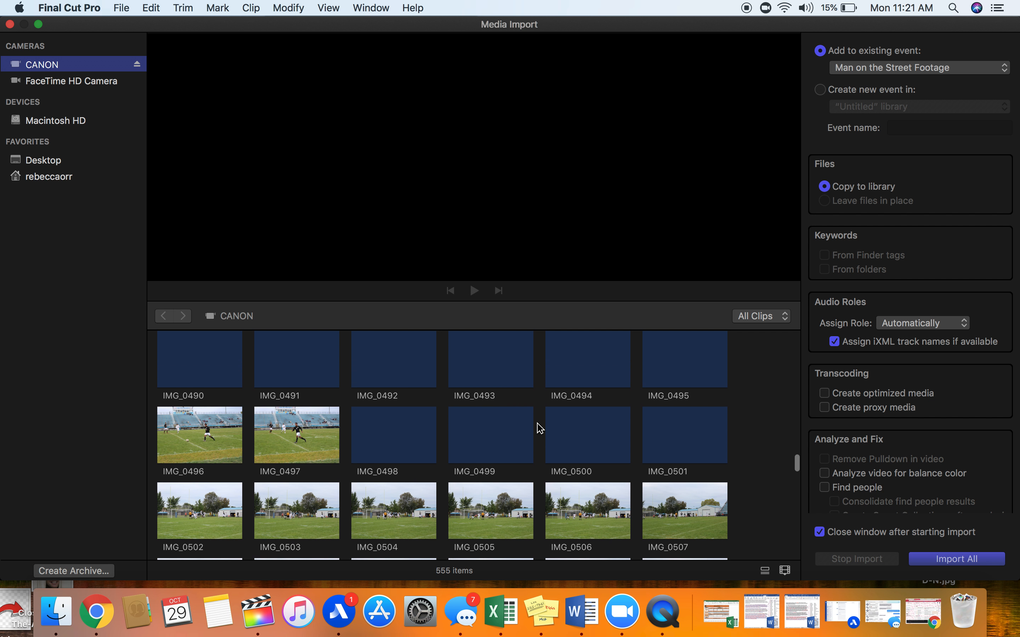
{"action": "scroll", "coordinate": [540, 429], "scroll_direction": "up", "scroll_amount": 4}
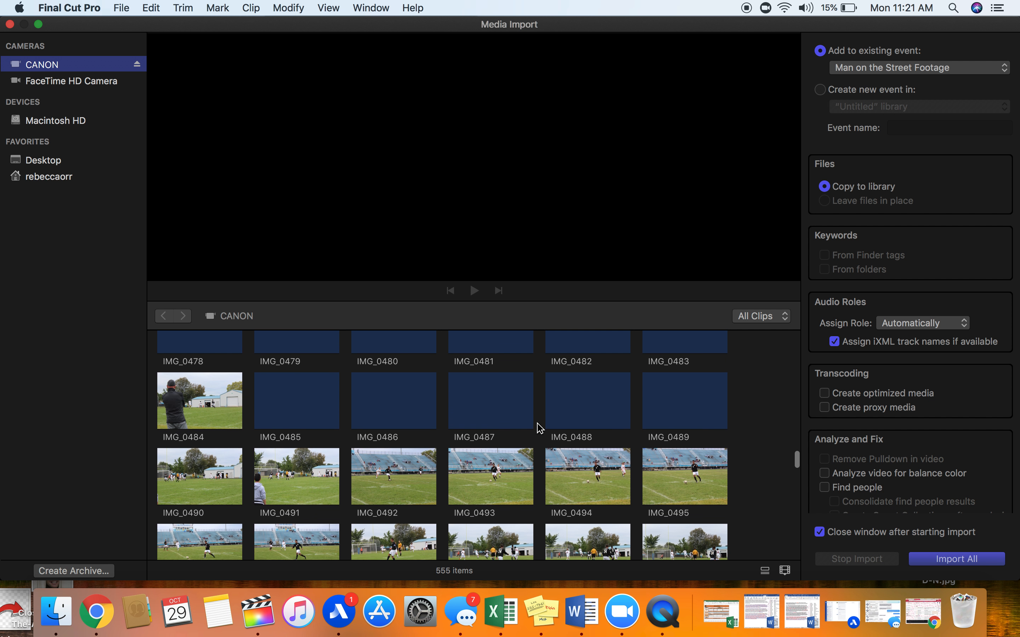
{"action": "scroll", "coordinate": [540, 428], "scroll_direction": "up", "scroll_amount": 12}
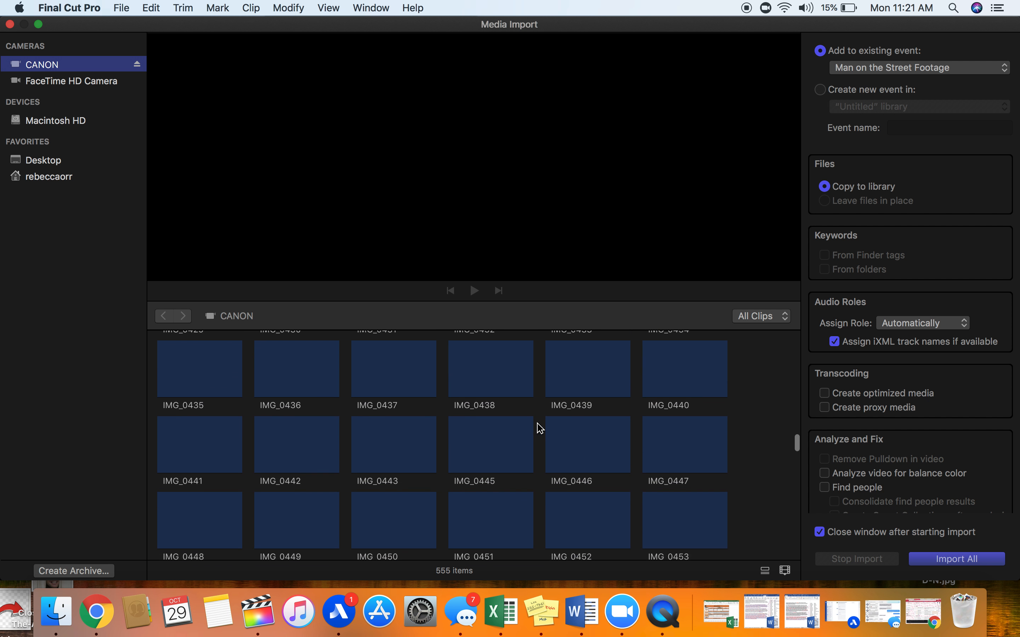
{"action": "scroll", "coordinate": [540, 428], "scroll_direction": "up", "scroll_amount": 10}
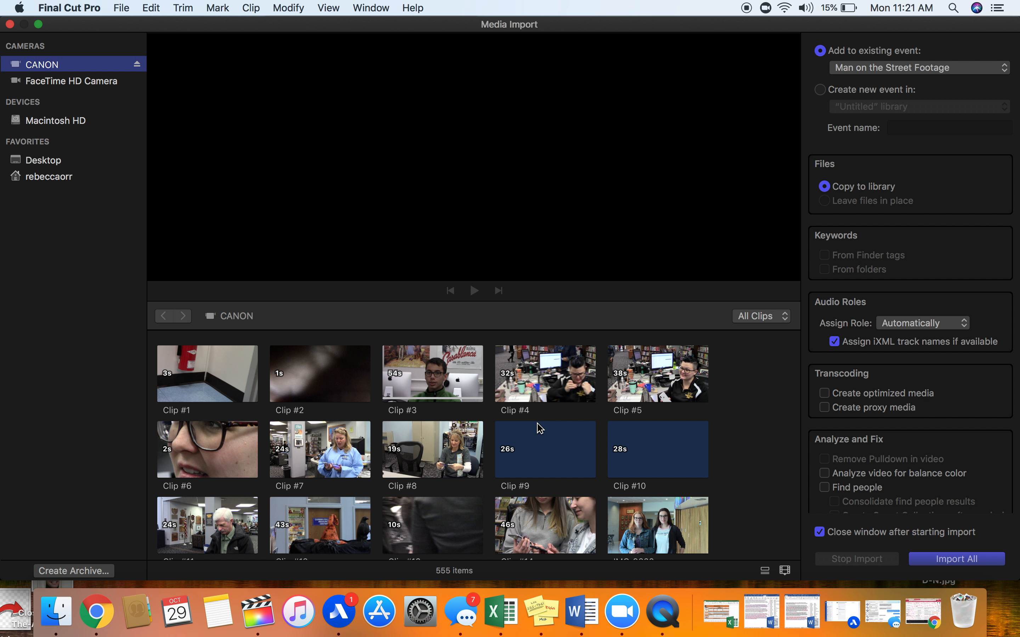
{"action": "scroll", "coordinate": [540, 428], "scroll_direction": "down", "scroll_amount": 3}
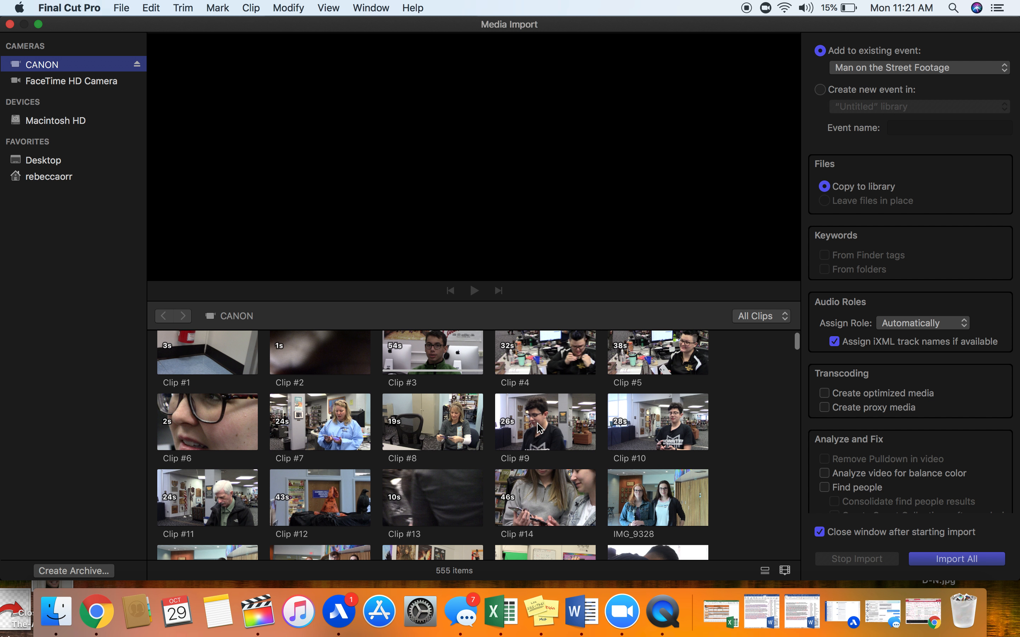
{"action": "scroll", "coordinate": [539, 427], "scroll_direction": "down", "scroll_amount": 1}
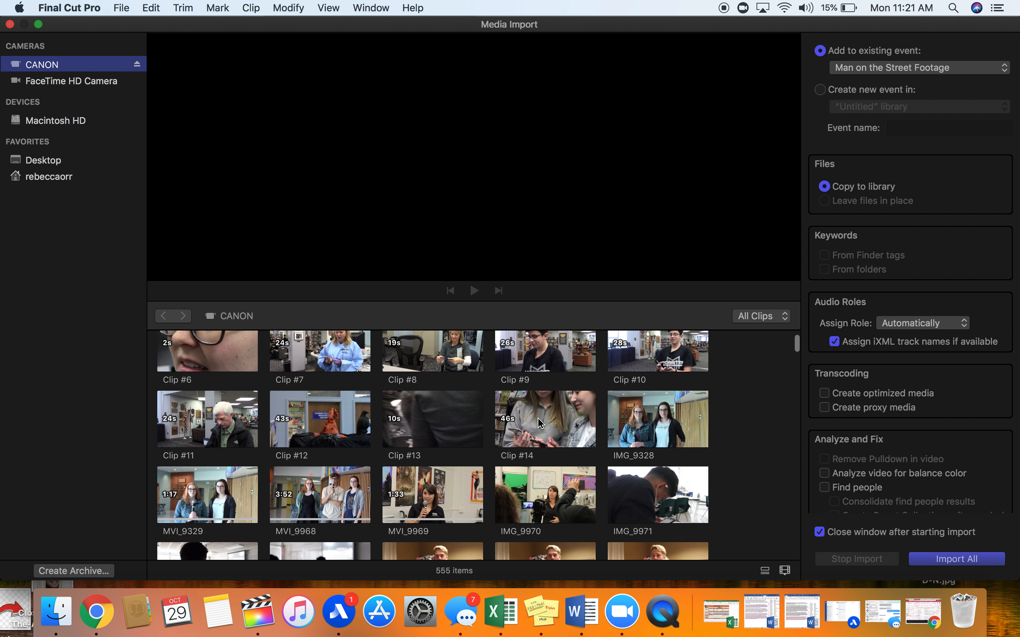
{"action": "scroll", "coordinate": [541, 424], "scroll_direction": "up", "scroll_amount": 4}
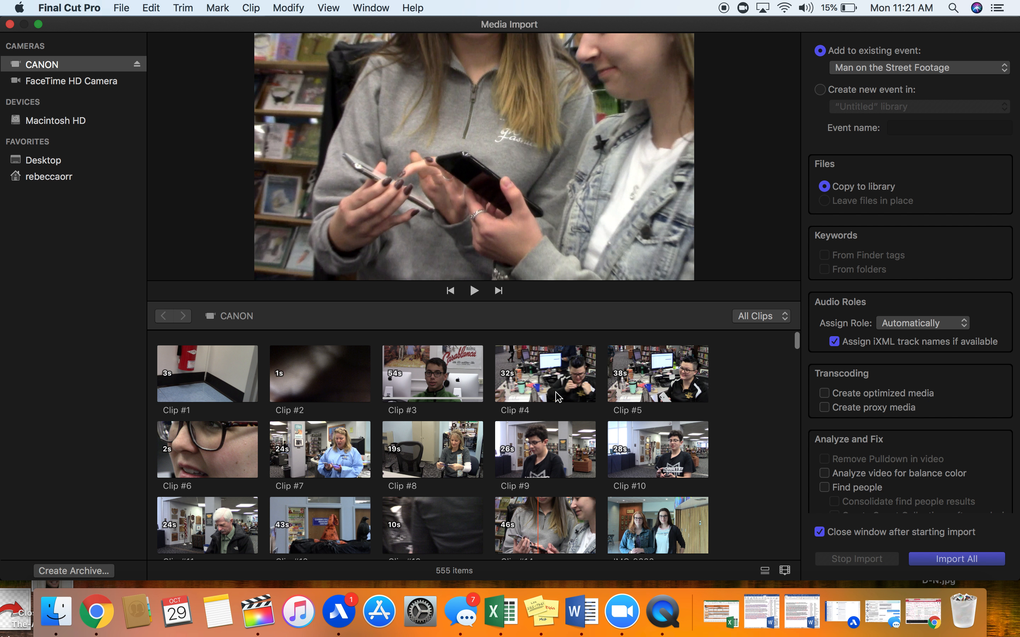
Select Clip #4, Clip #5 and Clips #7 through #14 together for import
{"action": "left_click", "coordinate": [559, 388]}
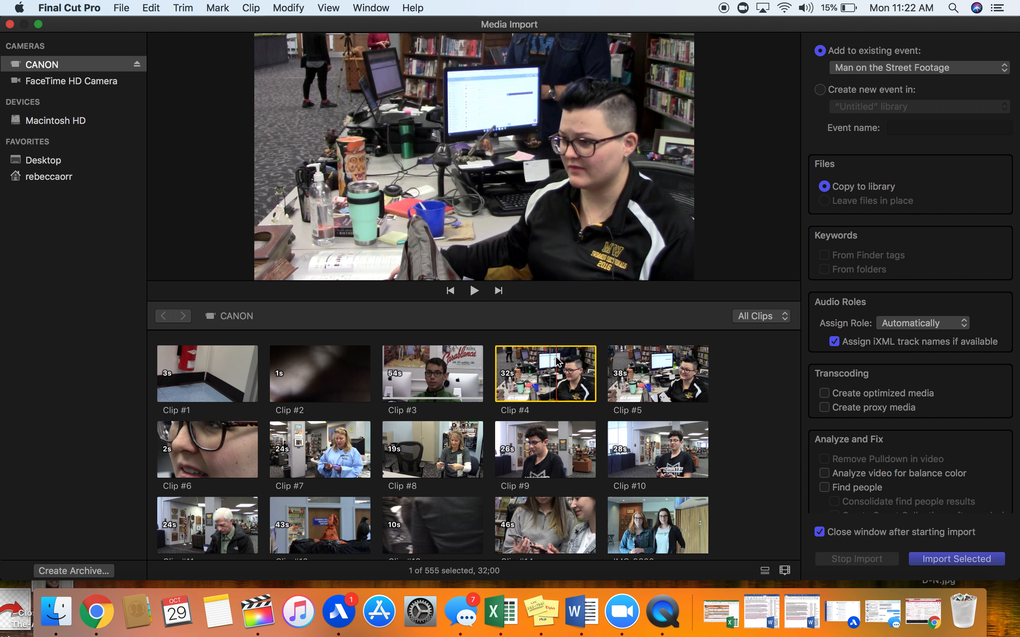
{"action": "left_click", "coordinate": [618, 354], "text": "super"}
{"action": "left_click", "coordinate": [320, 449], "text": "super"}
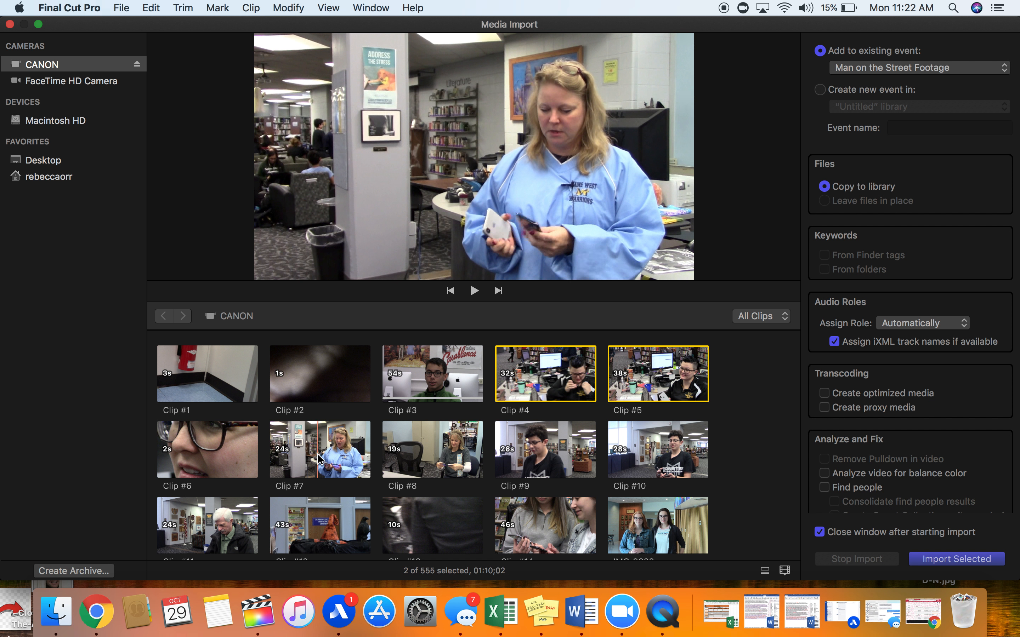
{"action": "left_click", "coordinate": [441, 455], "text": "super"}
{"action": "left_click", "coordinate": [558, 449], "text": "super"}
{"action": "left_click", "coordinate": [660, 449], "text": "super"}
{"action": "left_click", "coordinate": [229, 515], "text": "super"}
{"action": "scroll", "coordinate": [231, 515], "scroll_direction": "down", "scroll_amount": 4}
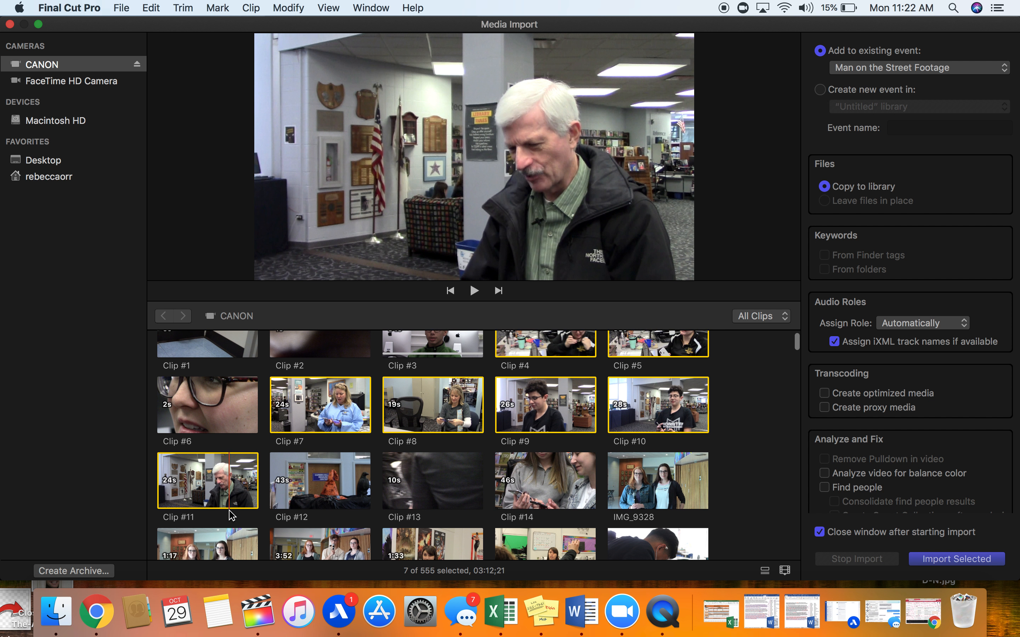
{"action": "scroll", "coordinate": [230, 512], "scroll_direction": "down", "scroll_amount": 1}
{"action": "left_click", "coordinate": [286, 464], "text": "super"}
{"action": "left_click", "coordinate": [434, 442], "text": "super"}
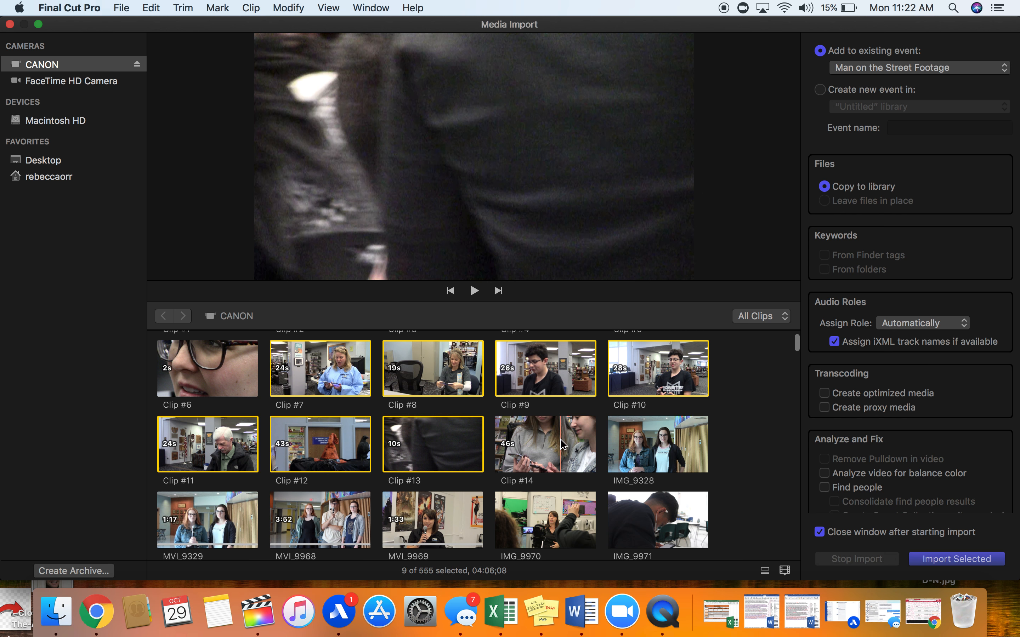
{"action": "left_click", "coordinate": [578, 446], "text": "super"}
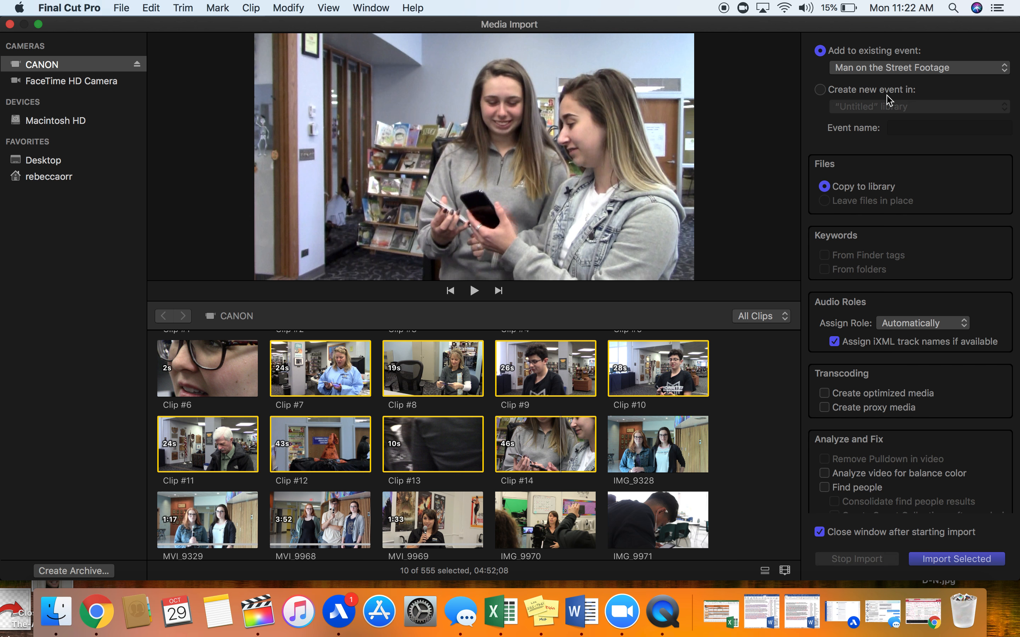
Import the selected clips into the existing Man on the Street Footage event
{"action": "left_click", "coordinate": [859, 88]}
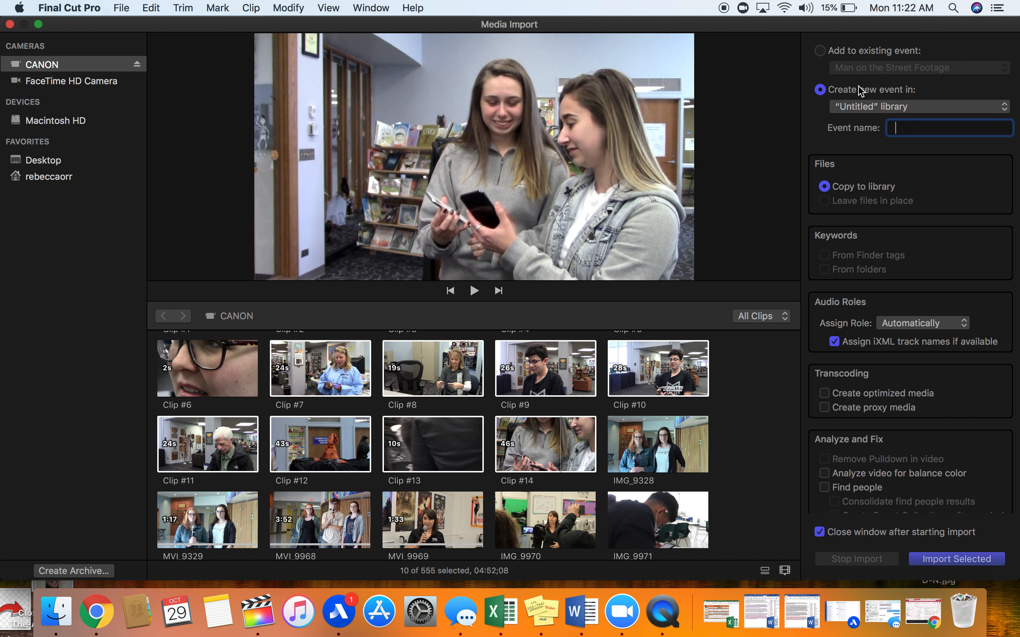
{"action": "left_click", "coordinate": [859, 51]}
{"action": "left_click", "coordinate": [892, 72]}
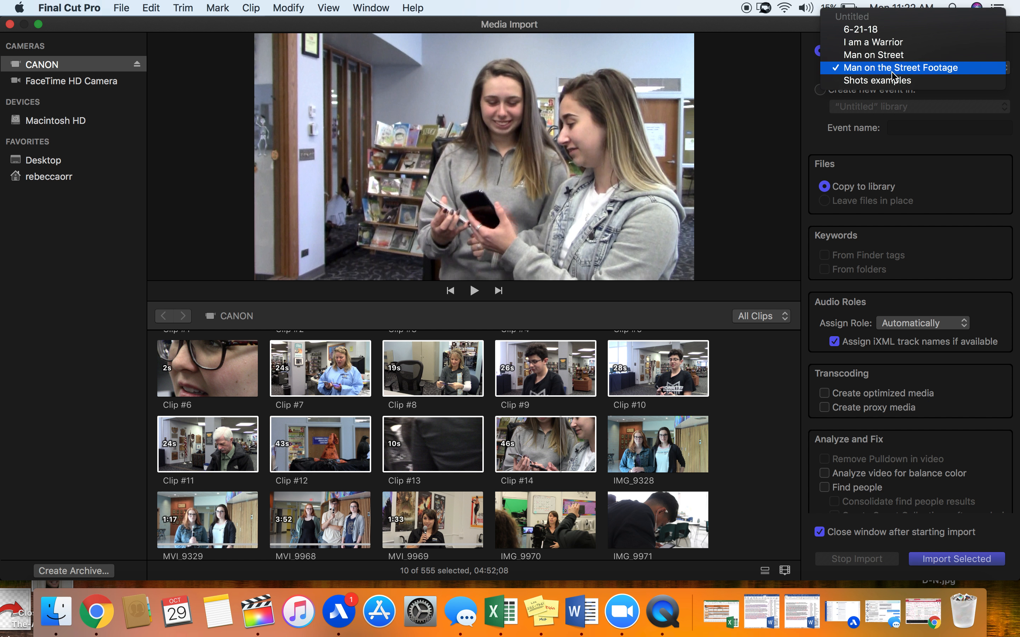
{"action": "left_click", "coordinate": [936, 113]}
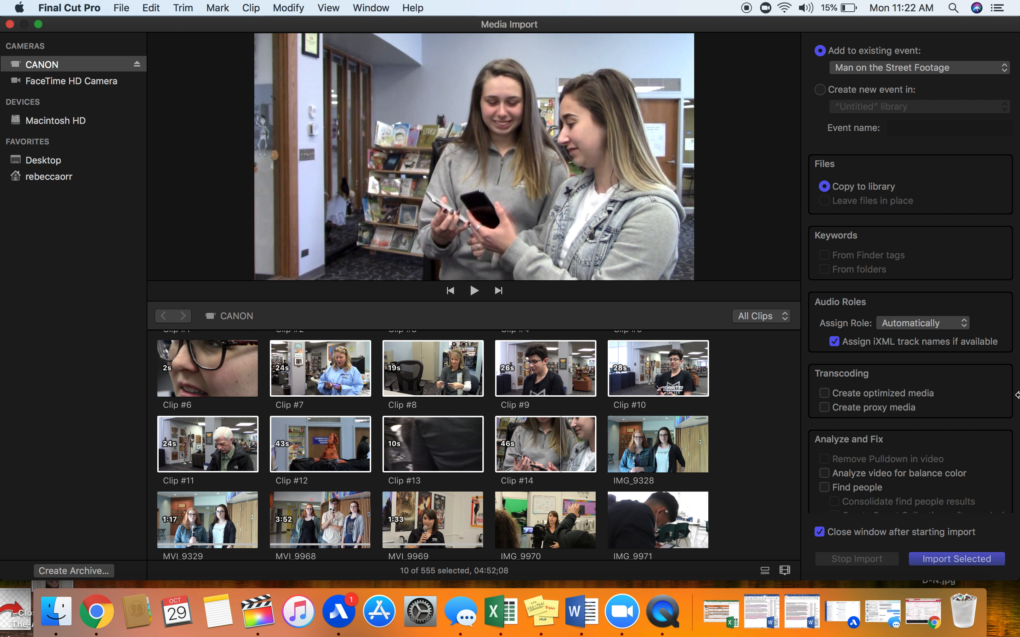
{"action": "left_click", "coordinate": [574, 357]}
{"action": "left_click", "coordinate": [960, 563]}
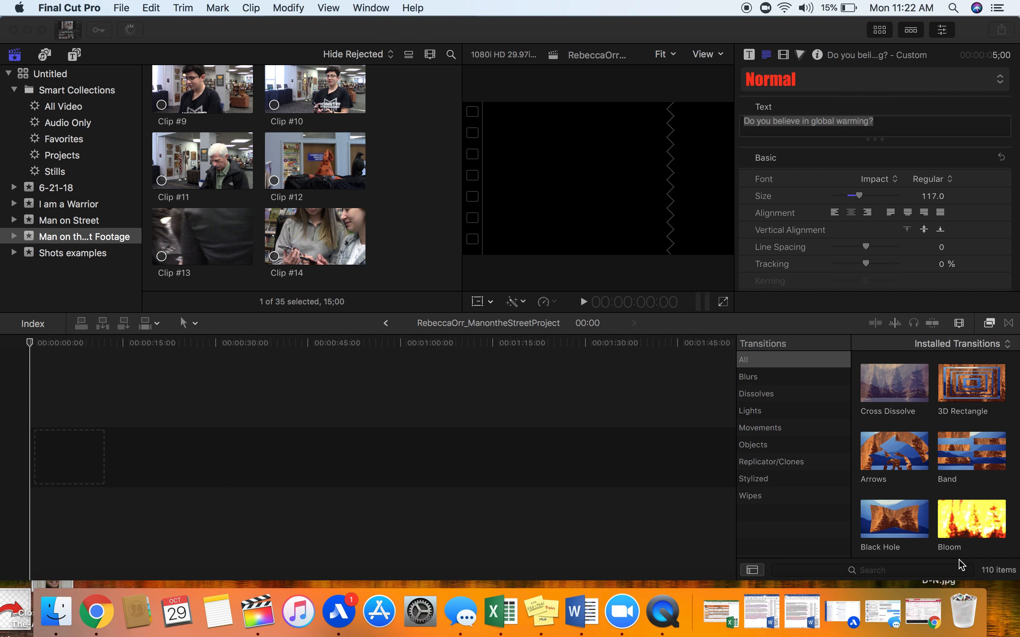
Review the imported Dec 19, 2016 clips in the Man on the Street Footage event and eject the CANON camera
{"action": "scroll", "coordinate": [217, 172], "scroll_direction": "up", "scroll_amount": 2}
{"action": "scroll", "coordinate": [218, 177], "scroll_direction": "up", "scroll_amount": 5}
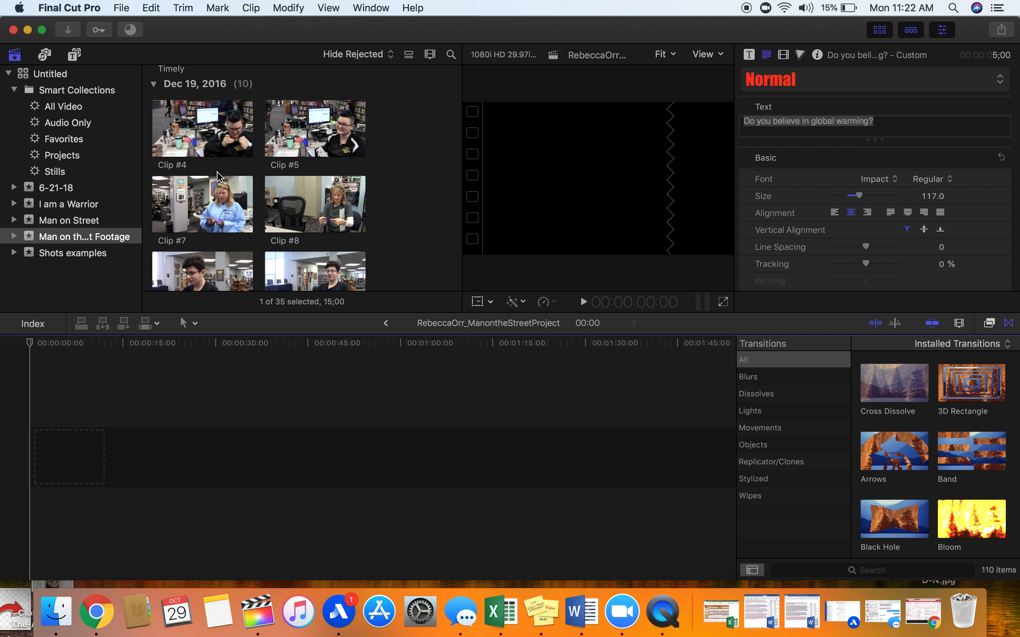
{"action": "scroll", "coordinate": [219, 177], "scroll_direction": "down", "scroll_amount": 2}
{"action": "scroll", "coordinate": [220, 177], "scroll_direction": "down", "scroll_amount": 1}
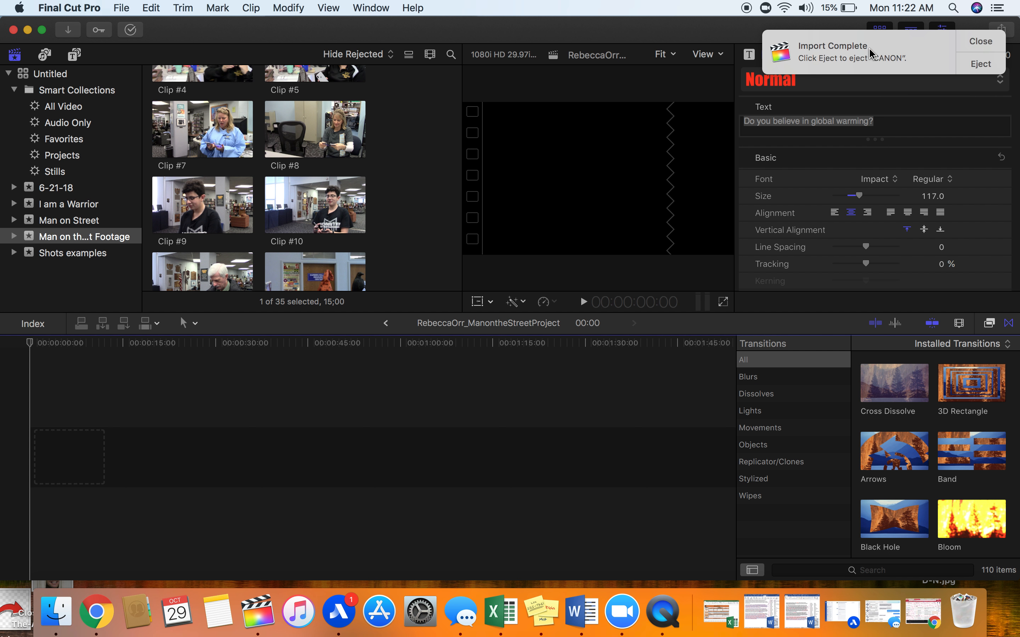
{"action": "left_click", "coordinate": [993, 67]}
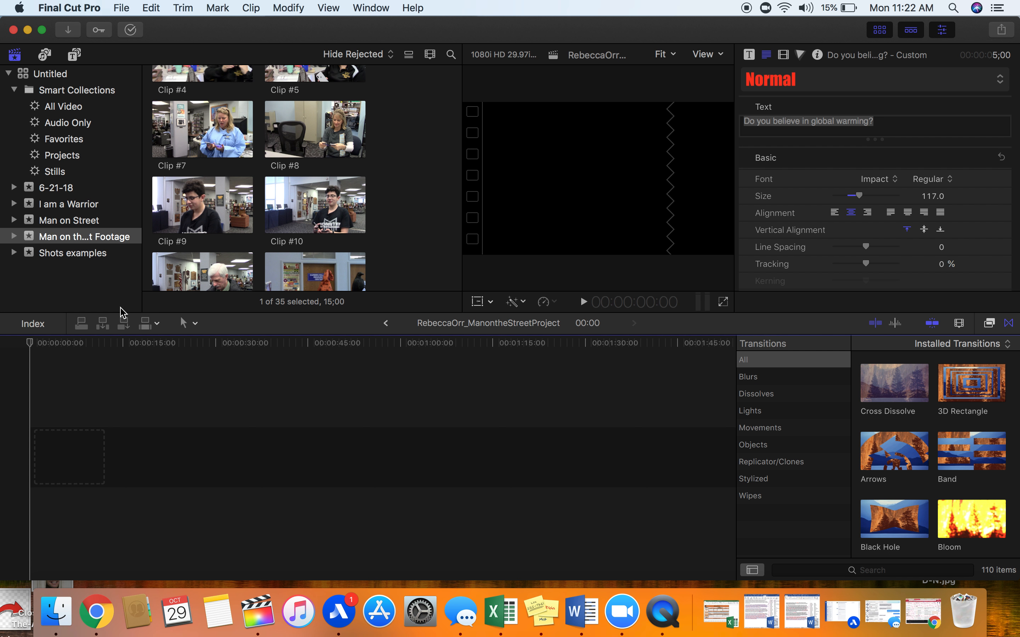
Place Clip #7 from the Man on the Street Footage event at the start of the empty project timeline
{"action": "scroll", "coordinate": [273, 191], "scroll_direction": "up", "scroll_amount": 5}
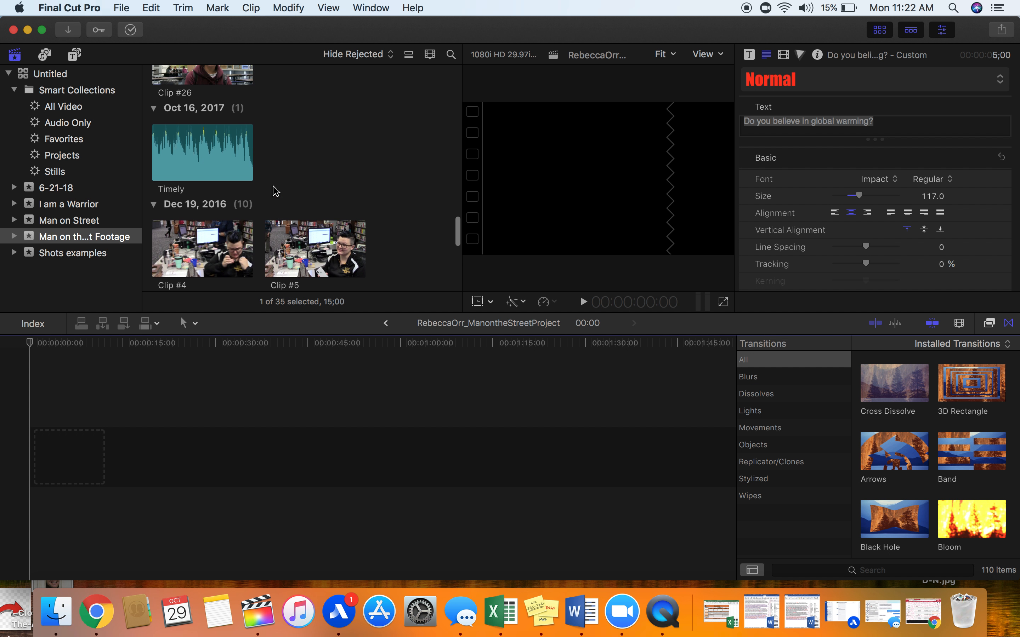
{"action": "scroll", "coordinate": [274, 191], "scroll_direction": "down", "scroll_amount": 3}
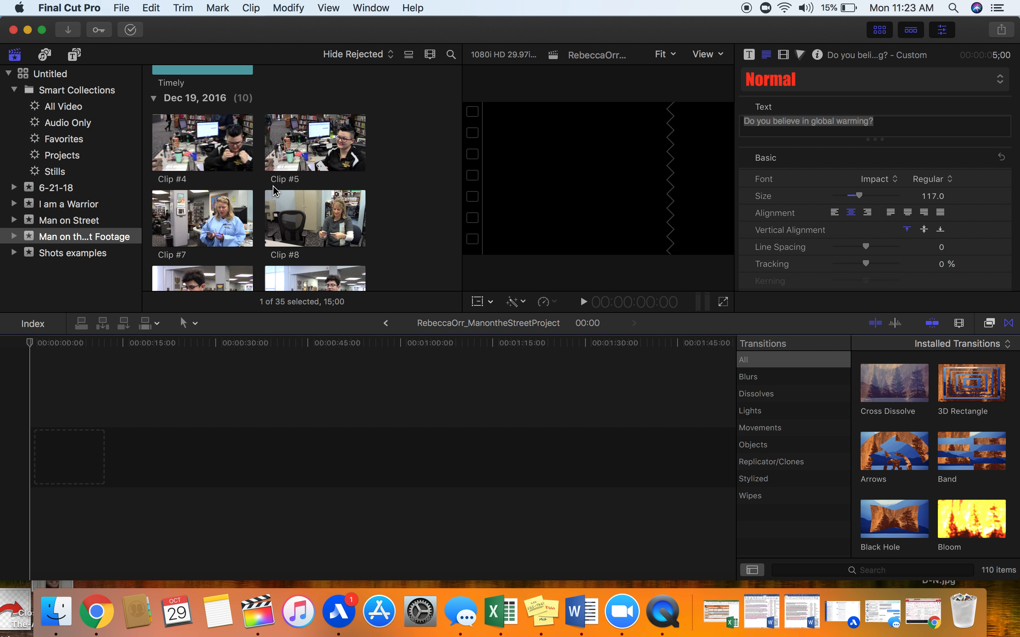
{"action": "scroll", "coordinate": [273, 191], "scroll_direction": "down", "scroll_amount": 2}
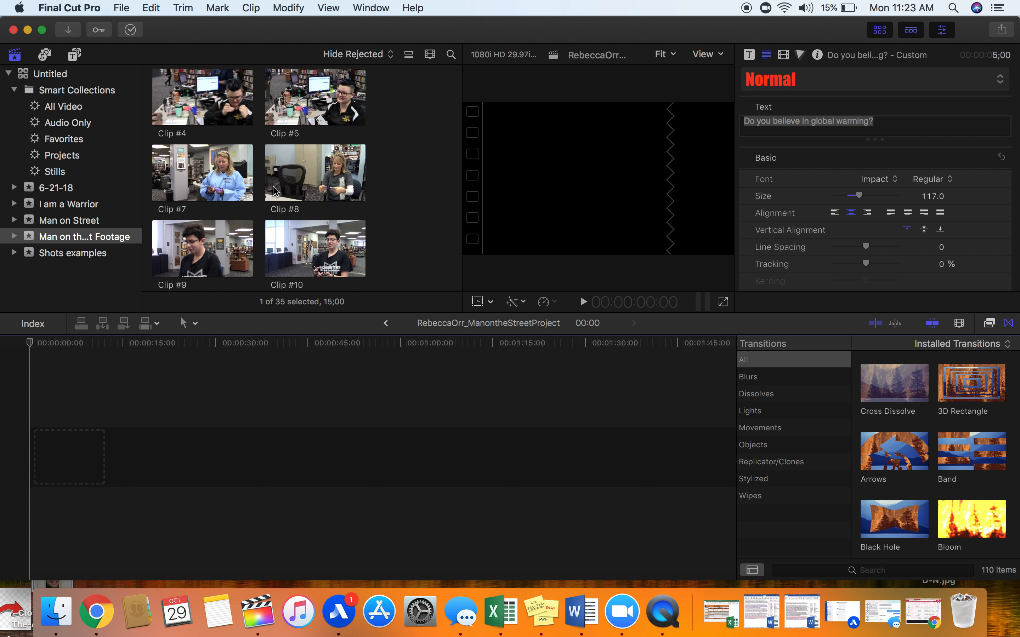
{"action": "scroll", "coordinate": [275, 191], "scroll_direction": "down", "scroll_amount": 1}
{"action": "left_click", "coordinate": [210, 157]}
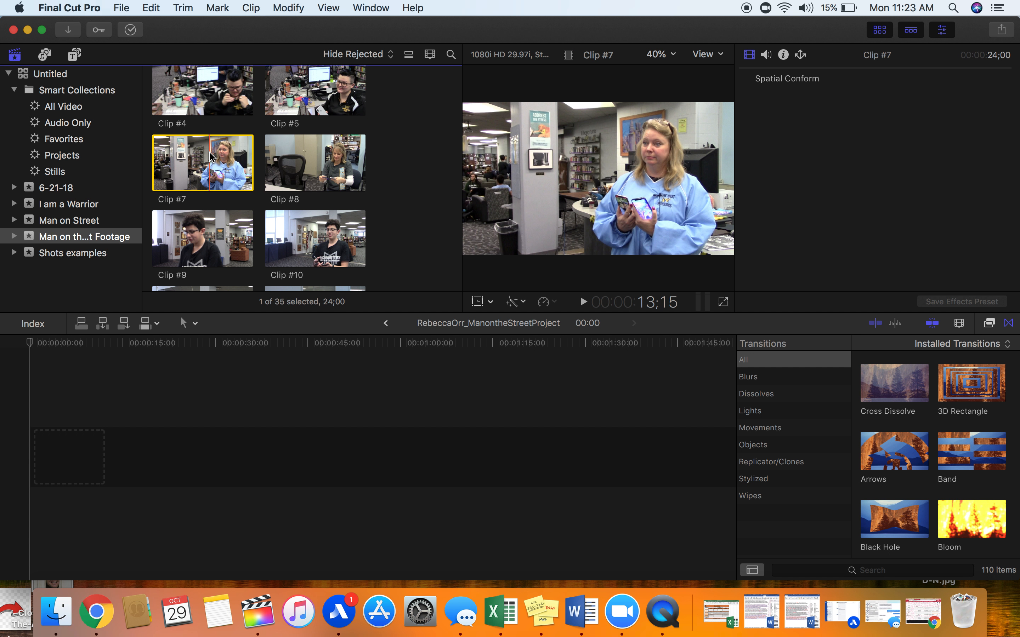
{"action": "left_click_drag", "start_coordinate": [210, 157], "coordinate": [42, 438]}
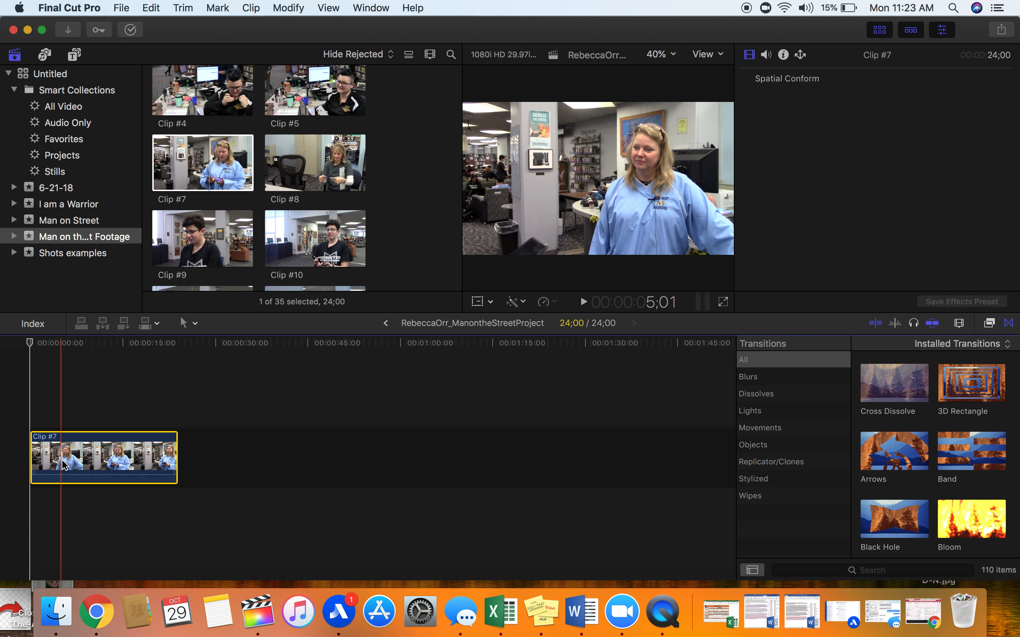
Preview Clip #7 from the start of the timeline and try to extend its end edge
{"action": "key", "text": "space"}
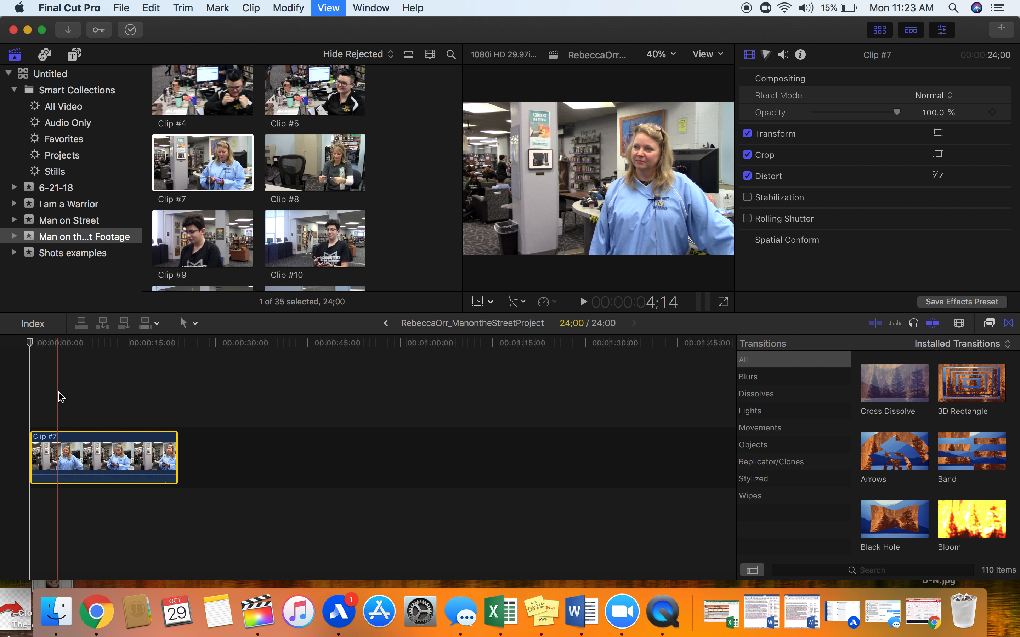
{"action": "left_click", "coordinate": [32, 343]}
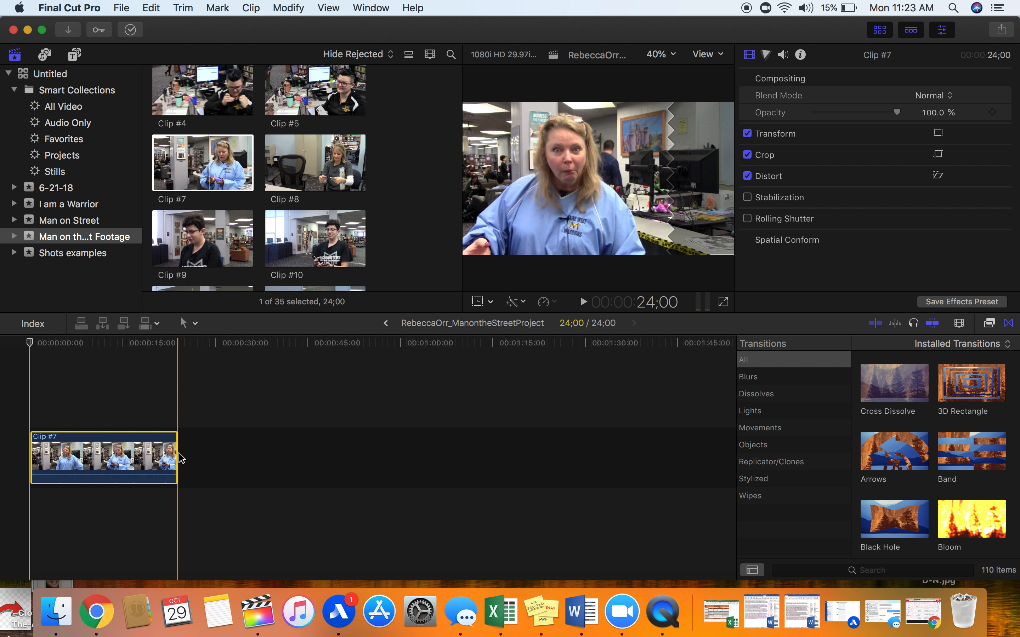
{"action": "mouse_move", "coordinate": [177, 454]}
{"action": "left_mouse_down"}
{"action": "mouse_move", "coordinate": [138, 455]}
{"action": "mouse_move", "coordinate": [194, 456]}
{"action": "mouse_move", "coordinate": [128, 454]}
{"action": "mouse_move", "coordinate": [186, 454]}
{"action": "left_mouse_up"}
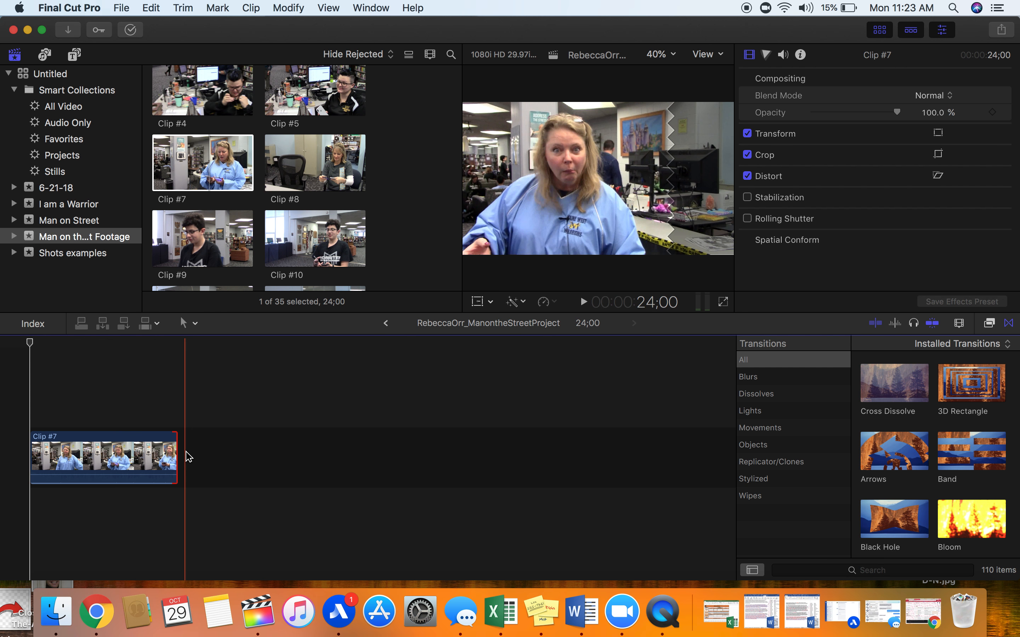
Split Clip #7 in the timeline with the Blade tool at about 13;10
{"action": "left_click", "coordinate": [195, 324]}
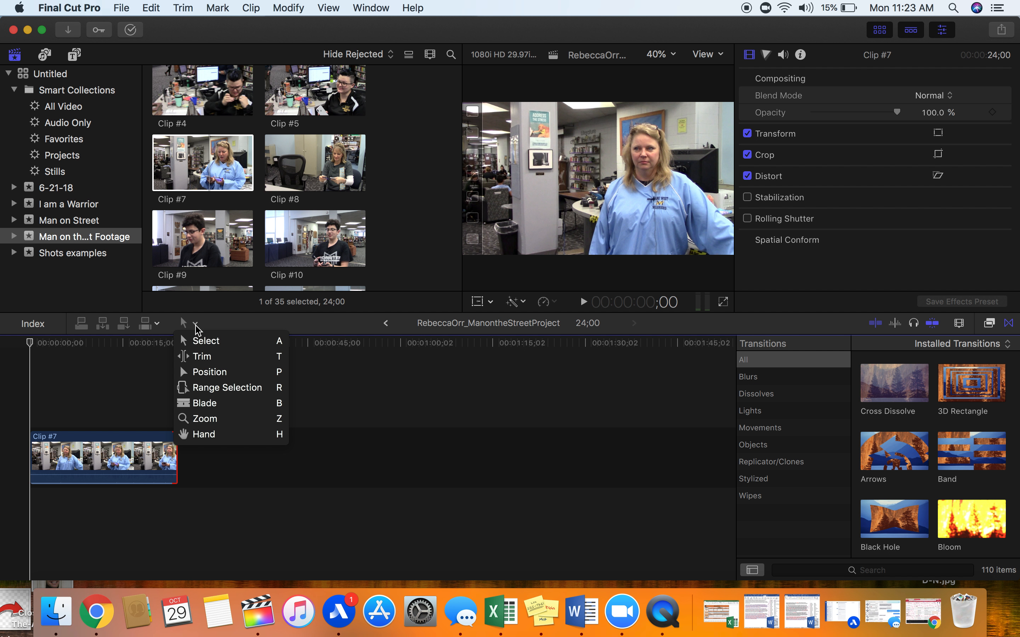
{"action": "left_click", "coordinate": [220, 403]}
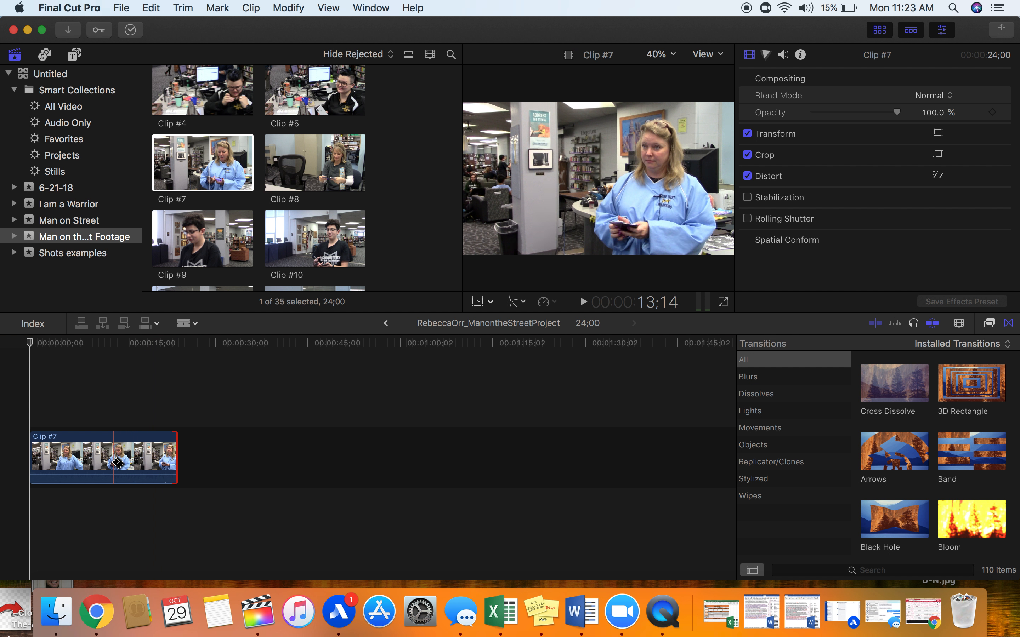
{"action": "left_click", "coordinate": [117, 463]}
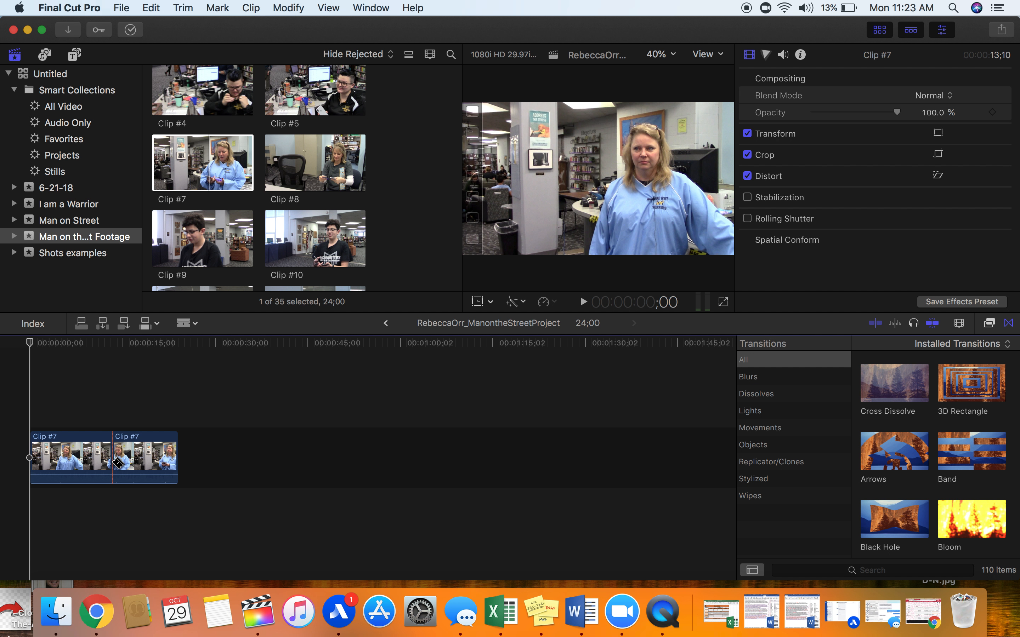
Switch back to the Select tool and delete the second part of the split Clip #7 from the timeline
{"action": "left_click", "coordinate": [186, 323]}
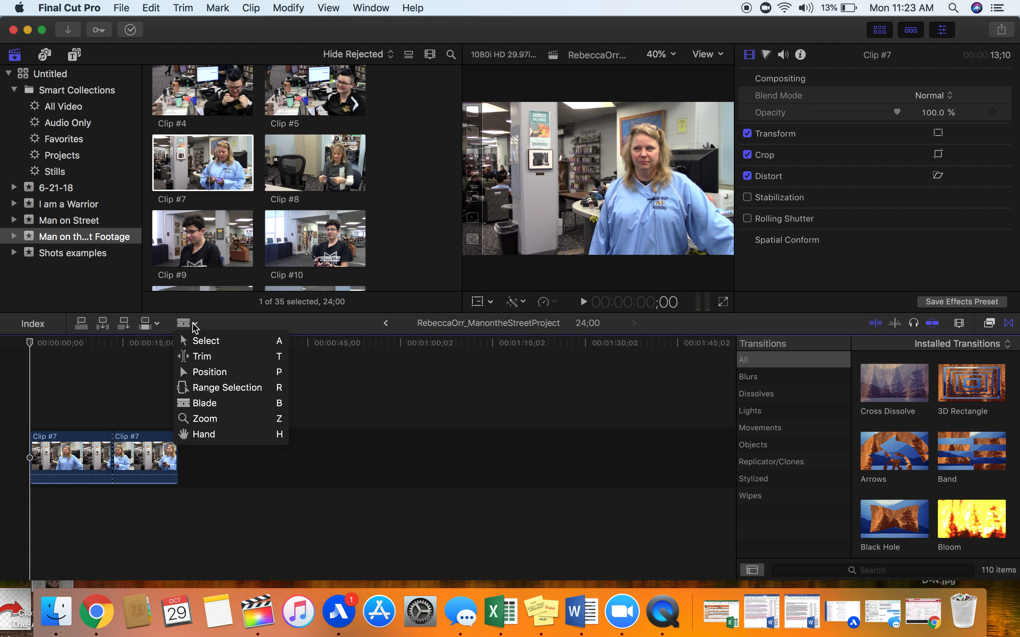
{"action": "left_click", "coordinate": [195, 346]}
{"action": "left_click", "coordinate": [149, 458]}
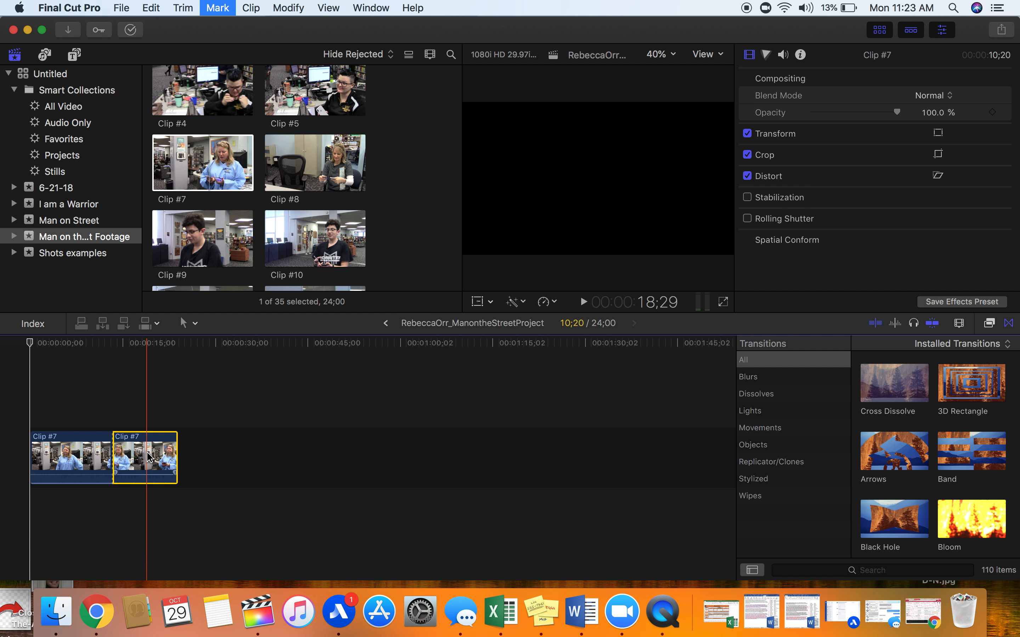
{"action": "key", "text": "Delete"}
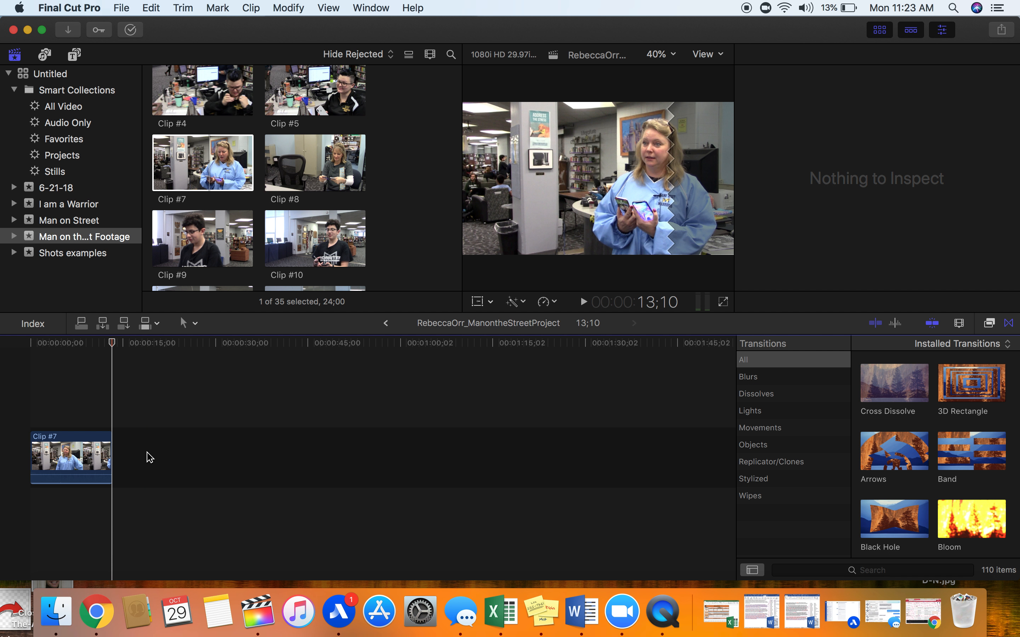